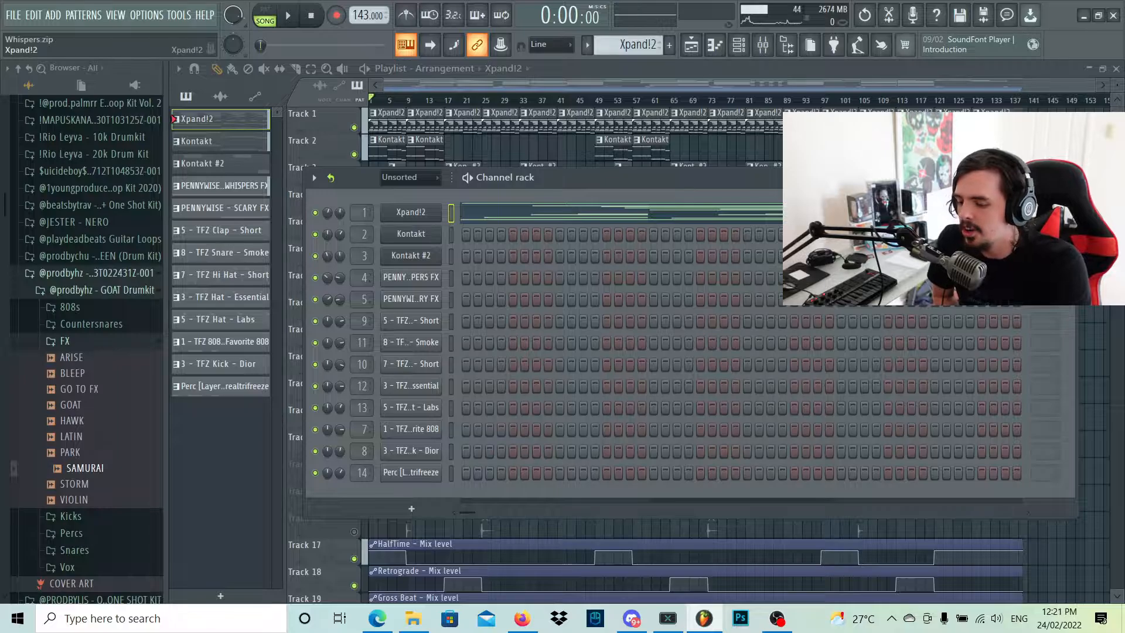
Step: Check the Xpand!2 instrument's loaded preset, close it and open the channel's pattern in the piano roll
{"action": "left_click", "coordinate": [411, 212]}
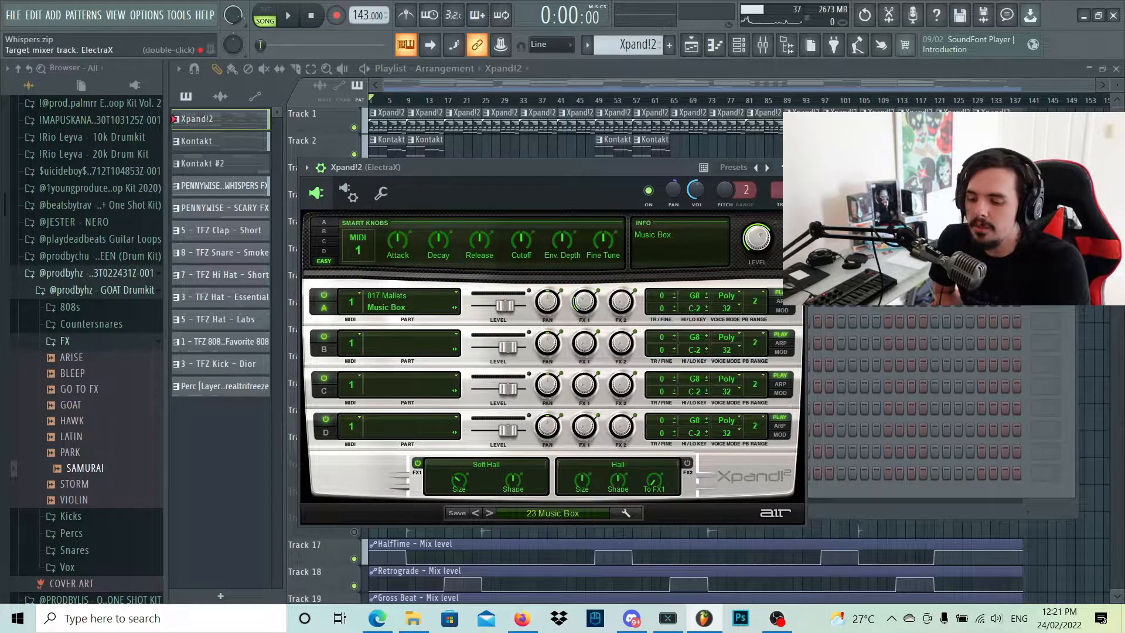
{"action": "left_click", "coordinate": [796, 168]}
{"action": "left_click", "coordinate": [644, 216]}
{"action": "scroll", "coordinate": [645, 215], "scroll_direction": "up", "scroll_amount": 2}
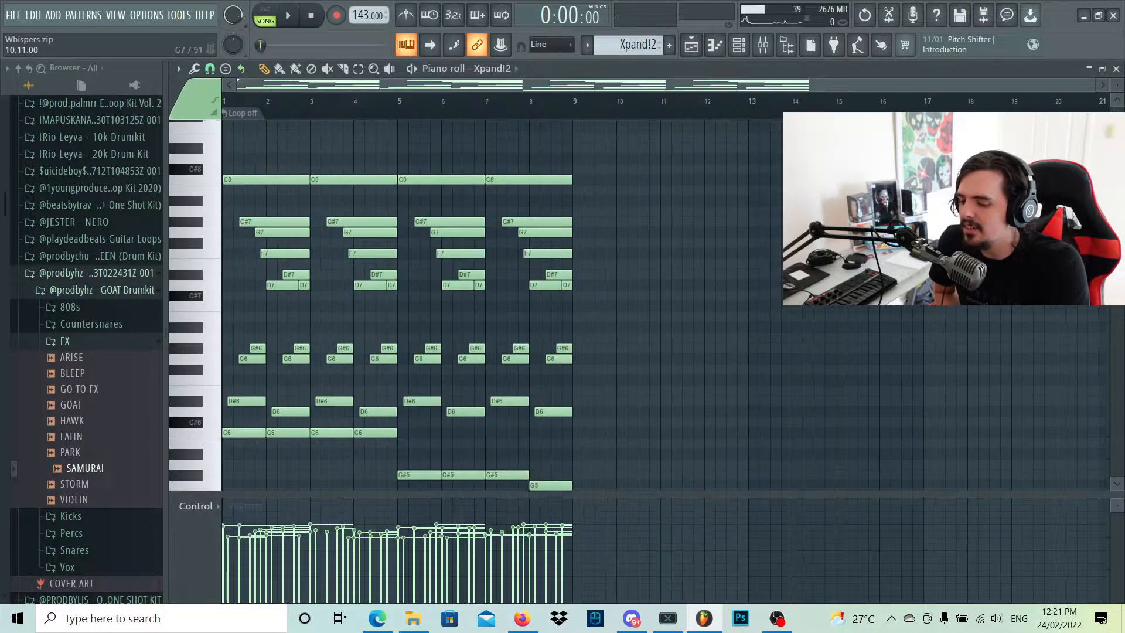
{"action": "scroll", "coordinate": [645, 216], "scroll_direction": "down", "scroll_amount": 2}
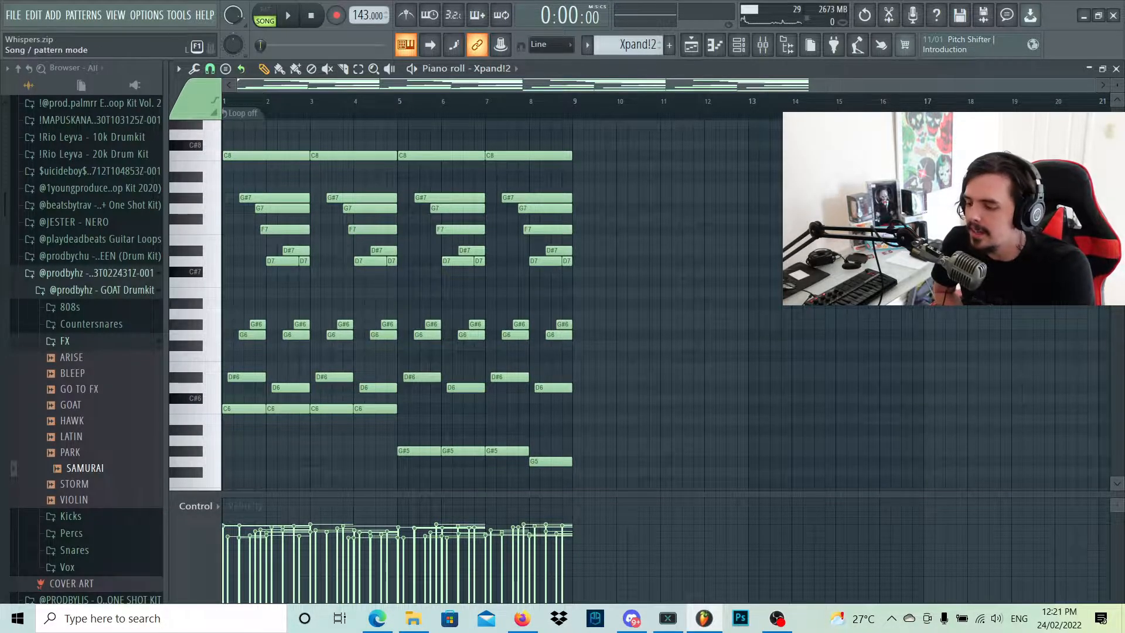
Step: Switch playback to pattern mode, listen to the Xpand!2 melody and stop it
{"action": "left_click", "coordinate": [266, 16]}
{"action": "key", "text": "space"}
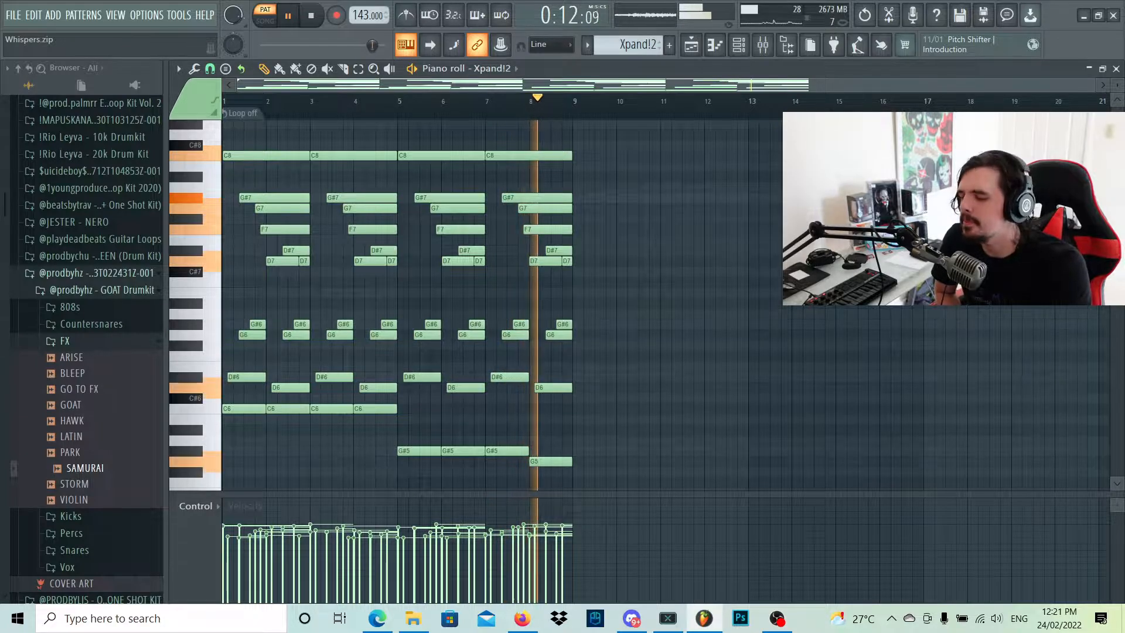
{"action": "key", "text": "space"}
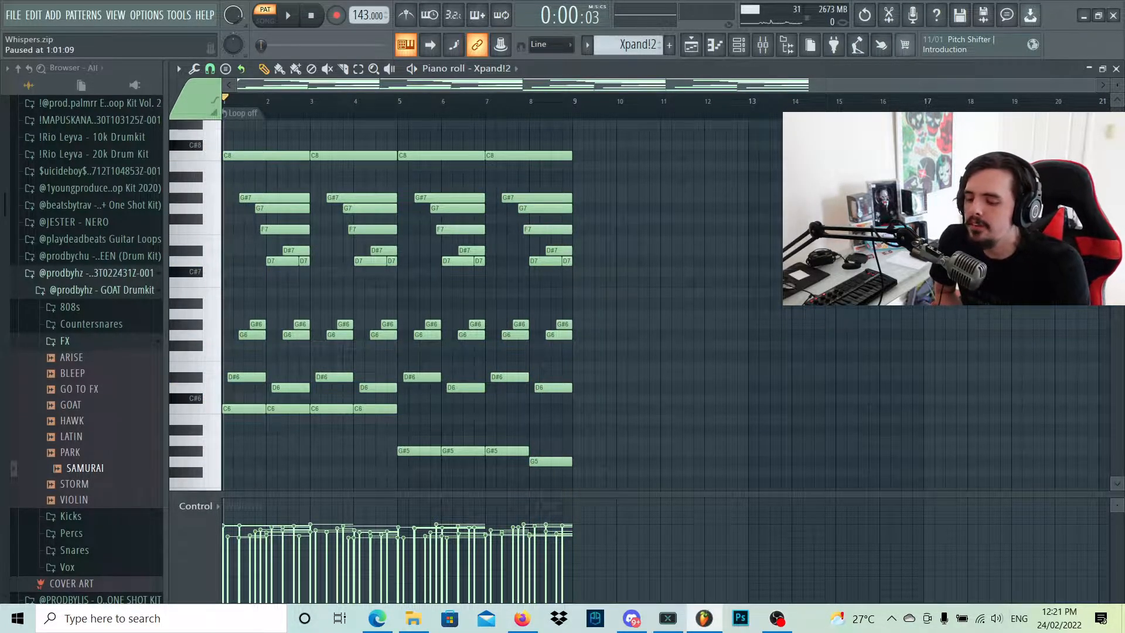
Step: Examine the lower C6, D#6 and D6 notes up close, singling out and auditioning the first D#6 note before deselecting it
{"action": "left_click_drag", "start_coordinate": [1117, 85], "coordinate": [1117, 70]}
{"action": "scroll", "coordinate": [594, 285], "scroll_direction": "up", "scroll_amount": 2}
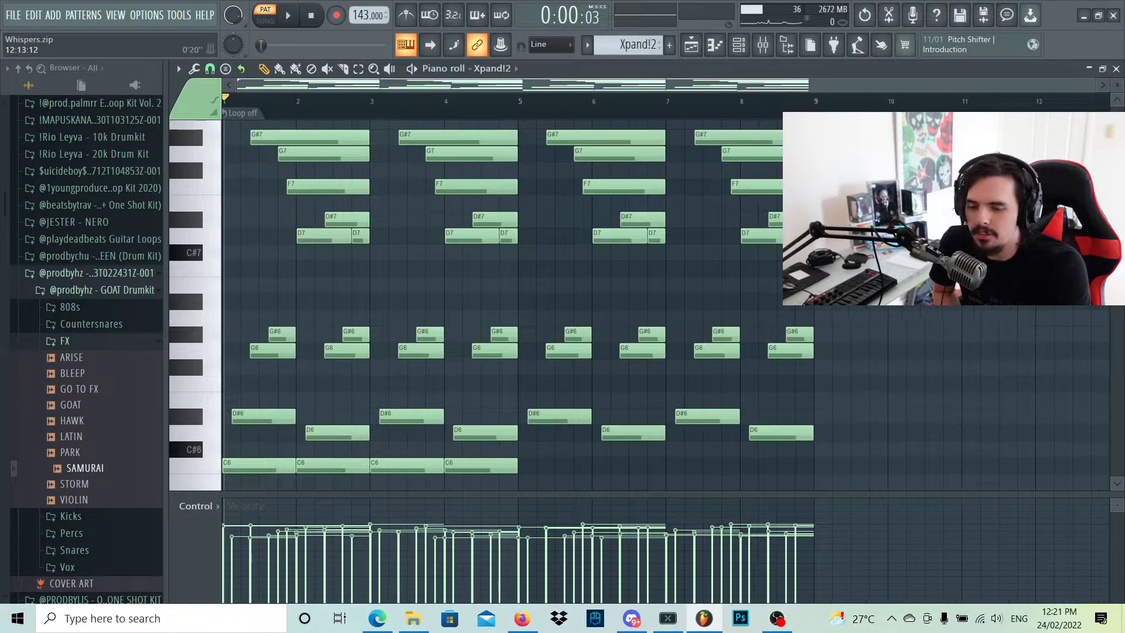
{"action": "scroll", "coordinate": [594, 285], "scroll_direction": "down", "scroll_amount": 4}
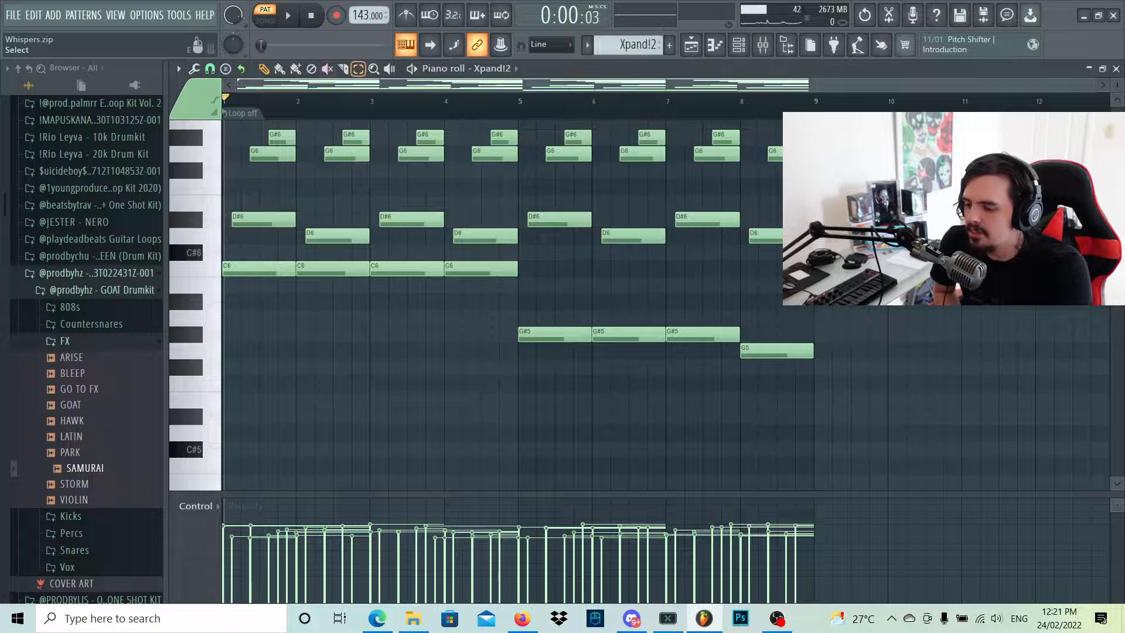
{"action": "left_click_drag", "start_coordinate": [270, 302], "coordinate": [272, 155]}
{"action": "left_click", "coordinate": [266, 218]}
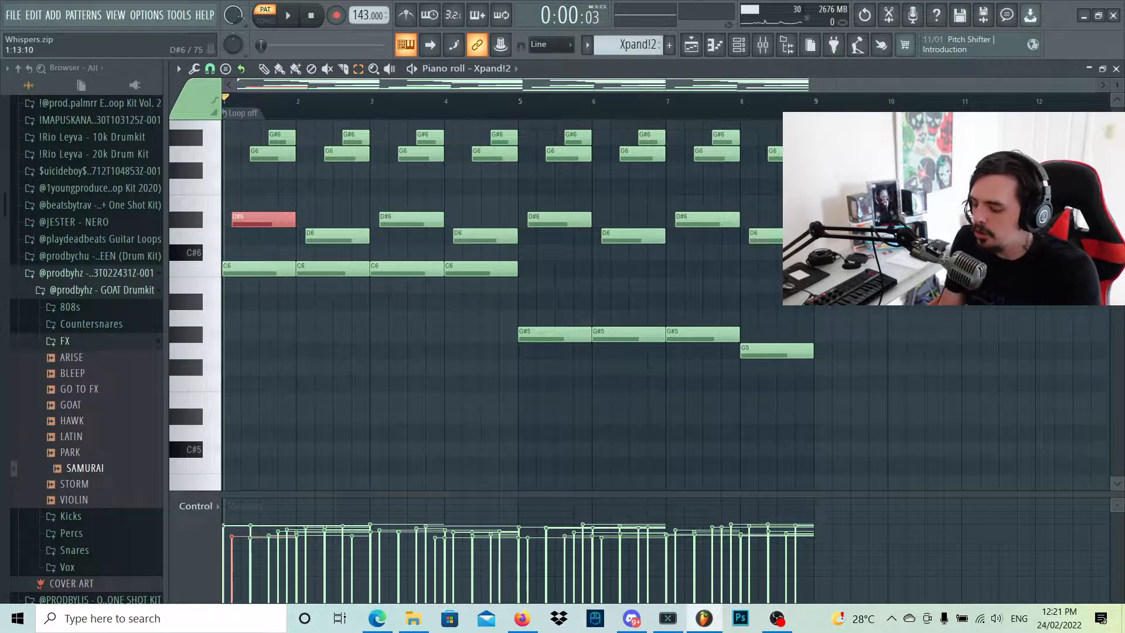
{"action": "key", "text": "shift+Down"}
{"action": "key", "text": "shift+Up"}
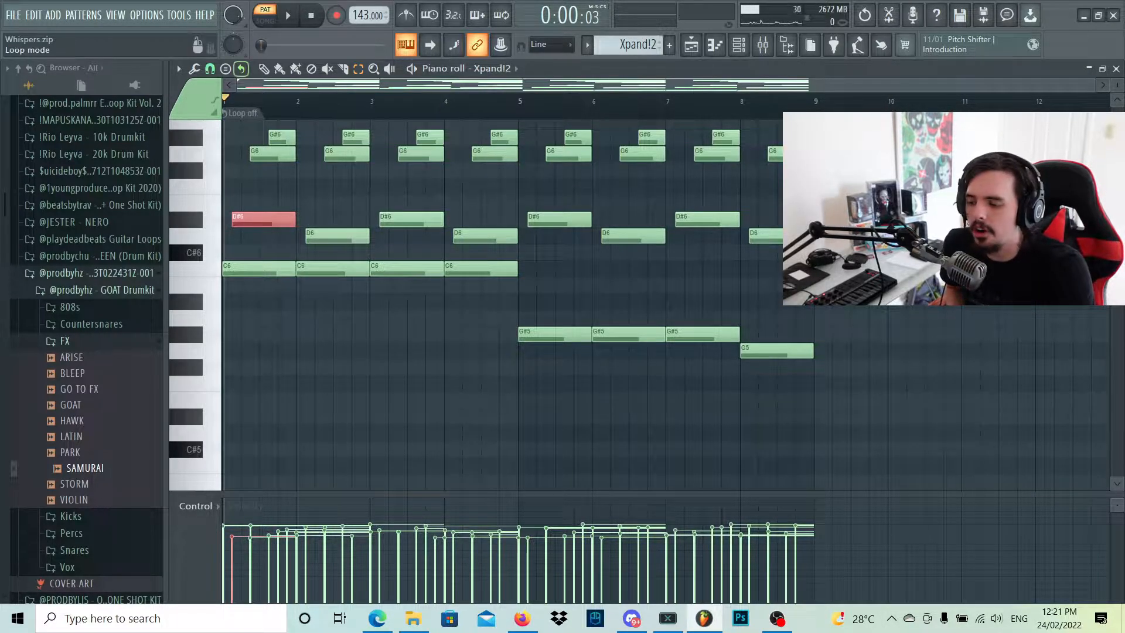
{"action": "key", "text": "ctrl+d"}
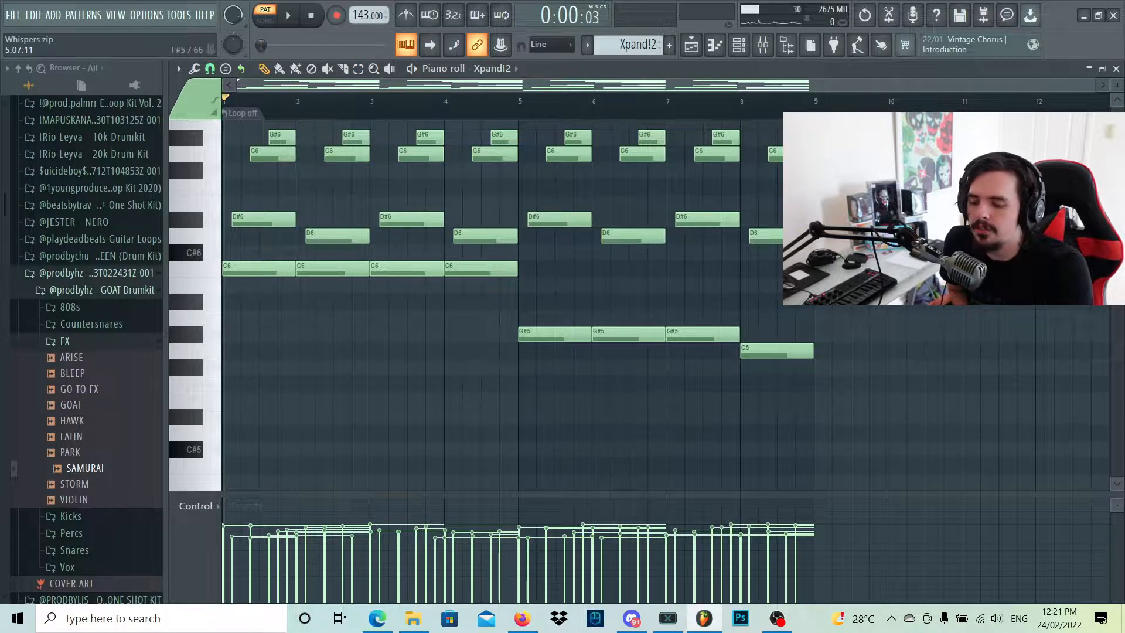
Step: Walk through the upper melody's first phrase, selecting its G#7, G7, D7, D#7 and closing D7 notes in turn
{"action": "scroll", "coordinate": [504, 305], "scroll_direction": "up", "scroll_amount": 7}
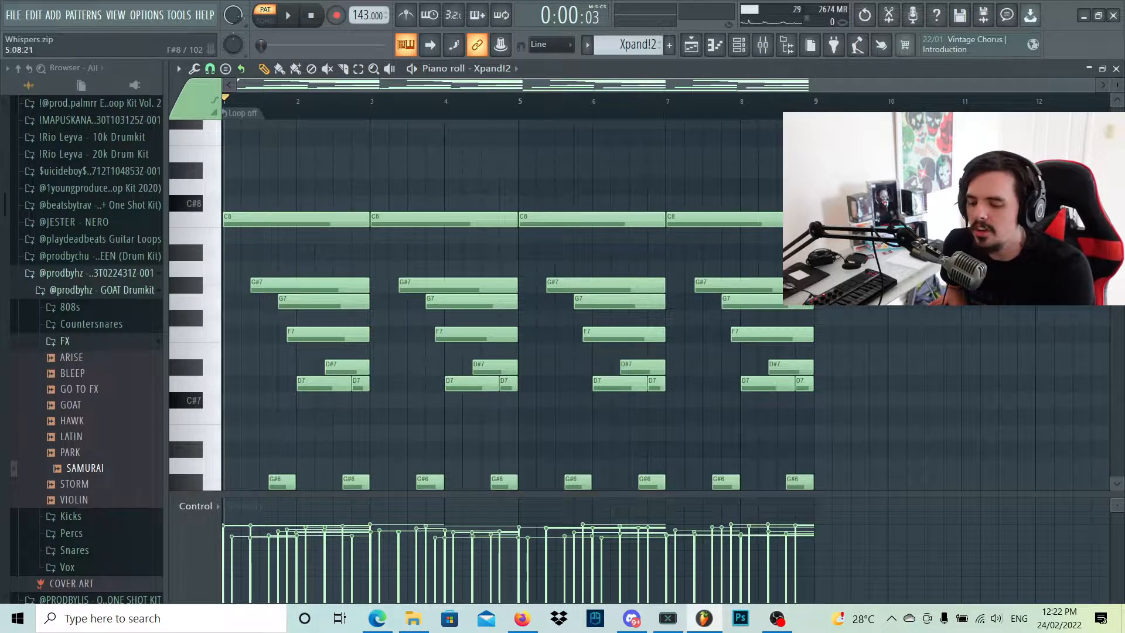
{"action": "scroll", "coordinate": [504, 304], "scroll_direction": "down", "scroll_amount": 1}
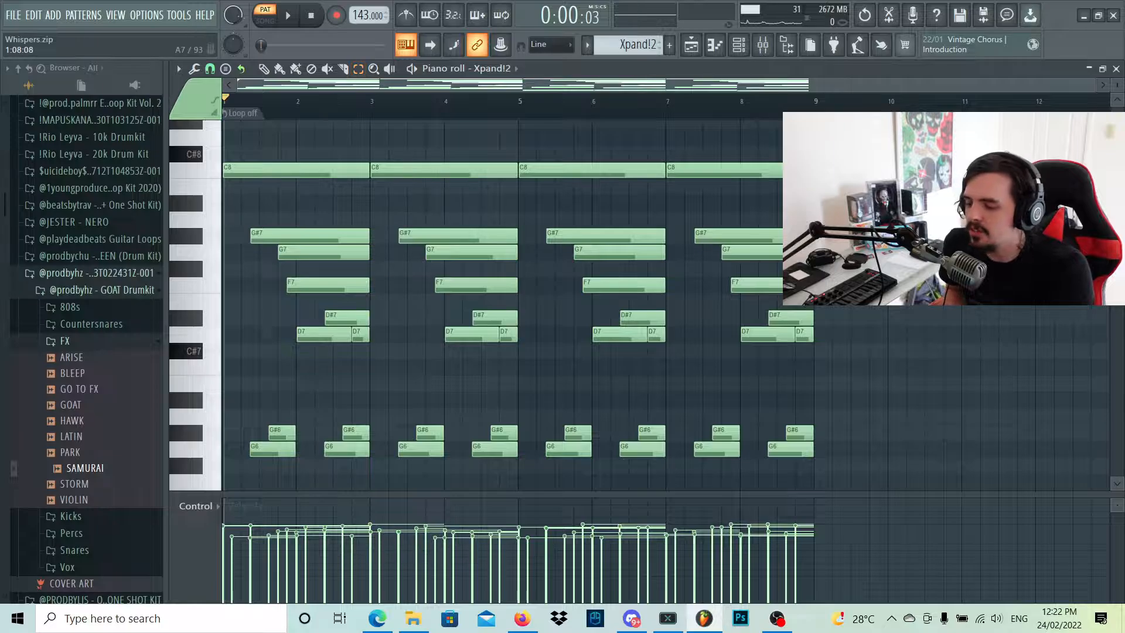
{"action": "left_click", "coordinate": [258, 234]}
{"action": "left_click", "coordinate": [296, 253]}
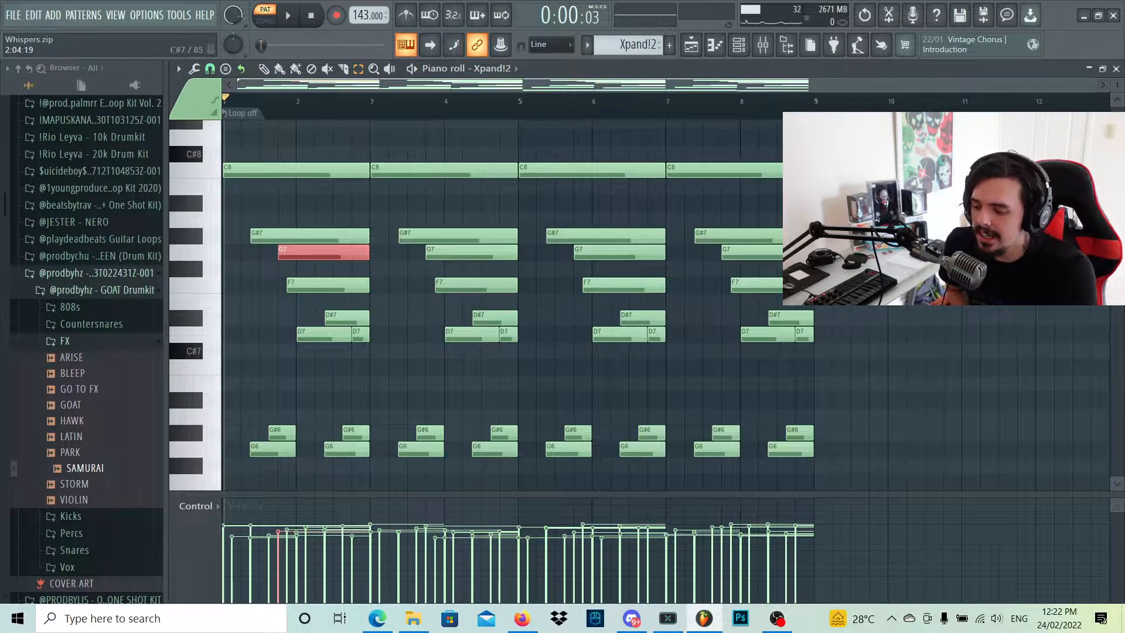
{"action": "left_click", "coordinate": [305, 334]}
{"action": "left_click", "coordinate": [333, 318]}
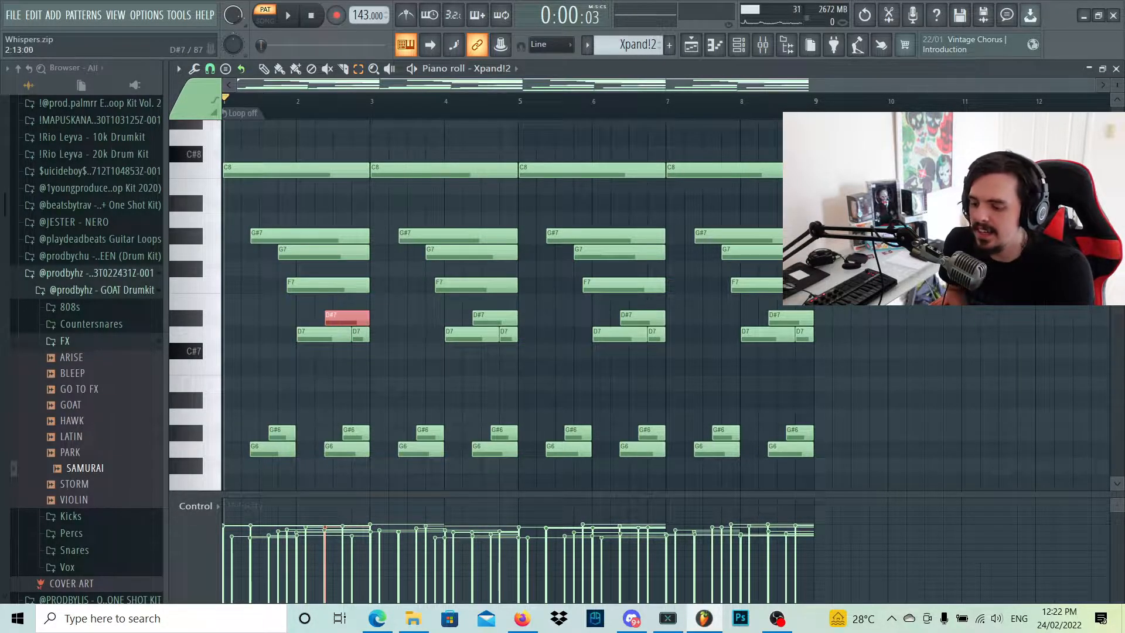
{"action": "left_click", "coordinate": [358, 334]}
Step: Select the first G6 and G#6 notes in turn and trace the lower notes across the eight-bar Xpand!2 pattern
{"action": "scroll", "coordinate": [340, 334], "scroll_direction": "down", "scroll_amount": 2}
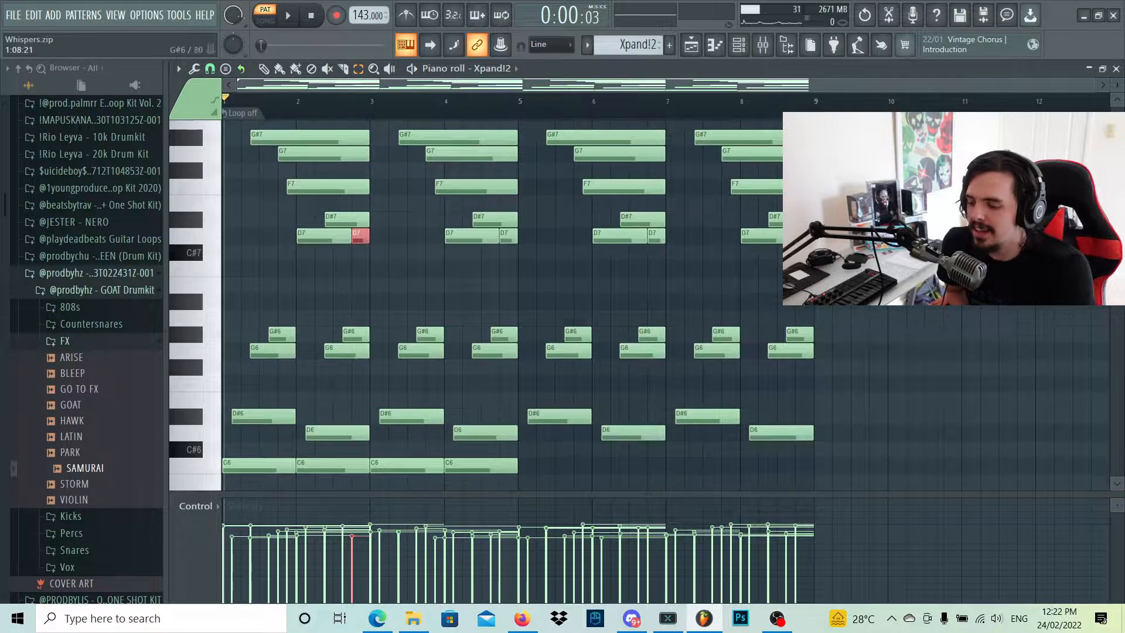
{"action": "left_click", "coordinate": [261, 351]}
{"action": "left_click", "coordinate": [283, 334]}
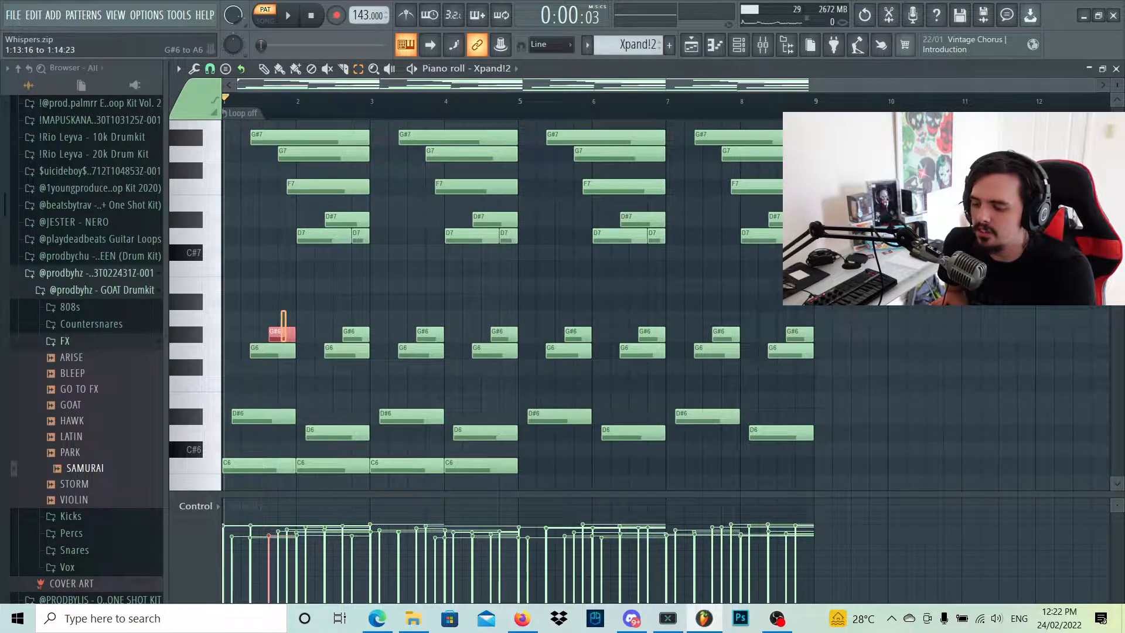
{"action": "scroll", "coordinate": [287, 329], "scroll_direction": "down", "scroll_amount": 2}
{"action": "left_click_drag", "start_coordinate": [270, 312], "coordinate": [831, 341]}
{"action": "scroll", "coordinate": [831, 328], "scroll_direction": "up", "scroll_amount": 5}
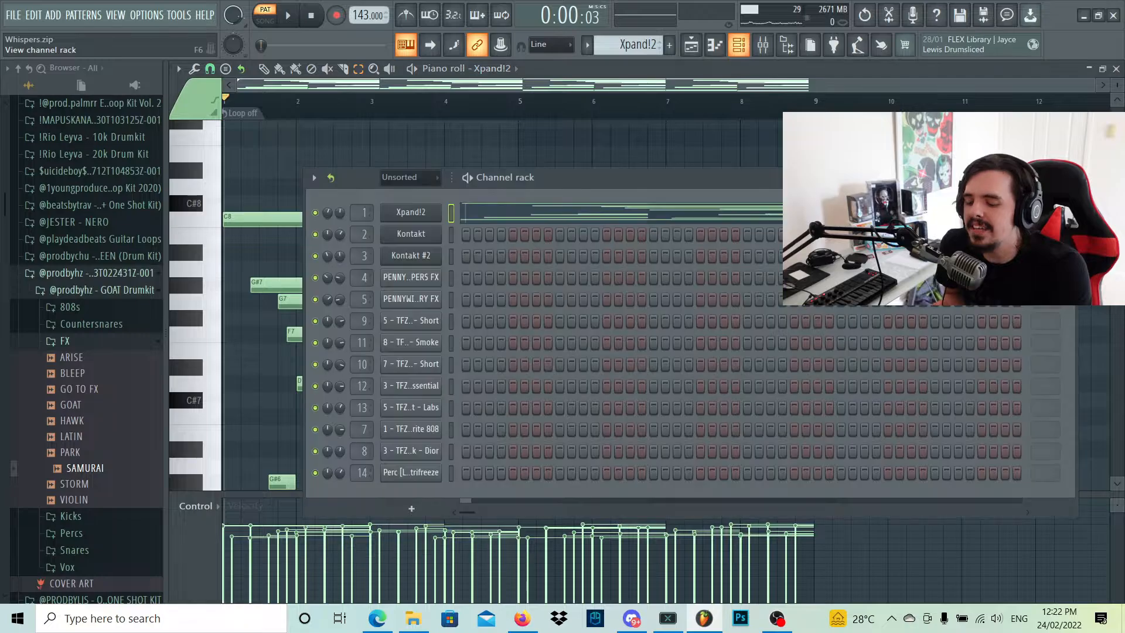
Step: Show the channel rack, view the first Kontakt channel's piano instrument and close its window
{"action": "left_click", "coordinate": [739, 44]}
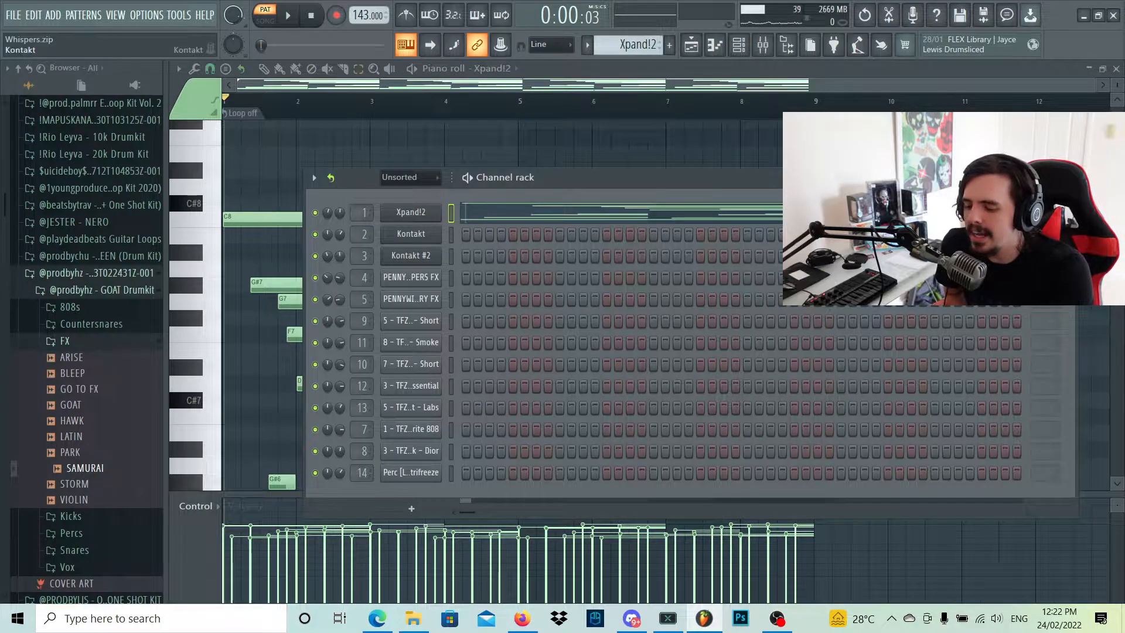
{"action": "left_click", "coordinate": [410, 234]}
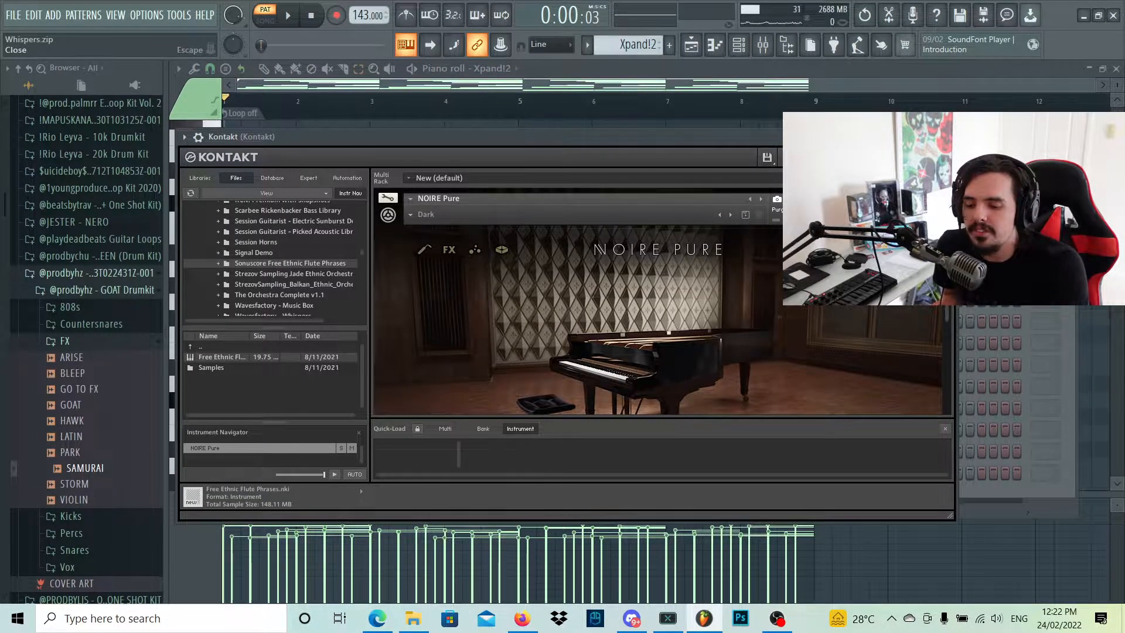
{"action": "left_click", "coordinate": [946, 137]}
{"action": "scroll", "coordinate": [627, 44], "scroll_direction": "down", "scroll_amount": 1}
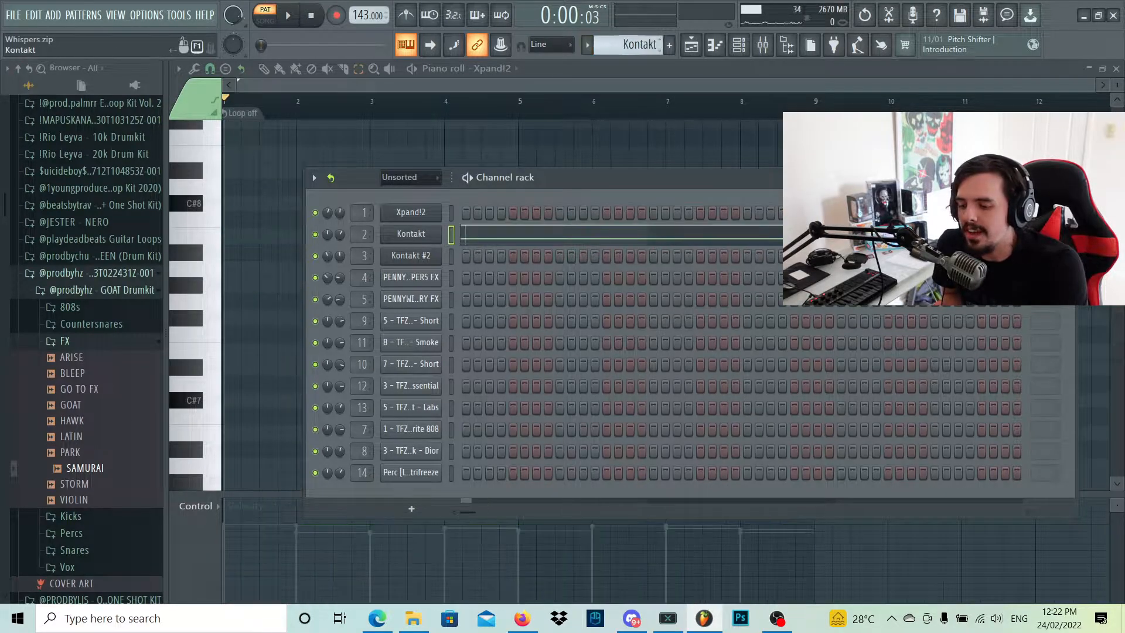
Step: Open the first Kontakt channel's notes in the piano roll, play the pattern and pause it
{"action": "left_click", "coordinate": [492, 234]}
{"action": "scroll", "coordinate": [493, 234], "scroll_direction": "down", "scroll_amount": 9}
{"action": "scroll", "coordinate": [493, 187], "scroll_direction": "up", "scroll_amount": 7}
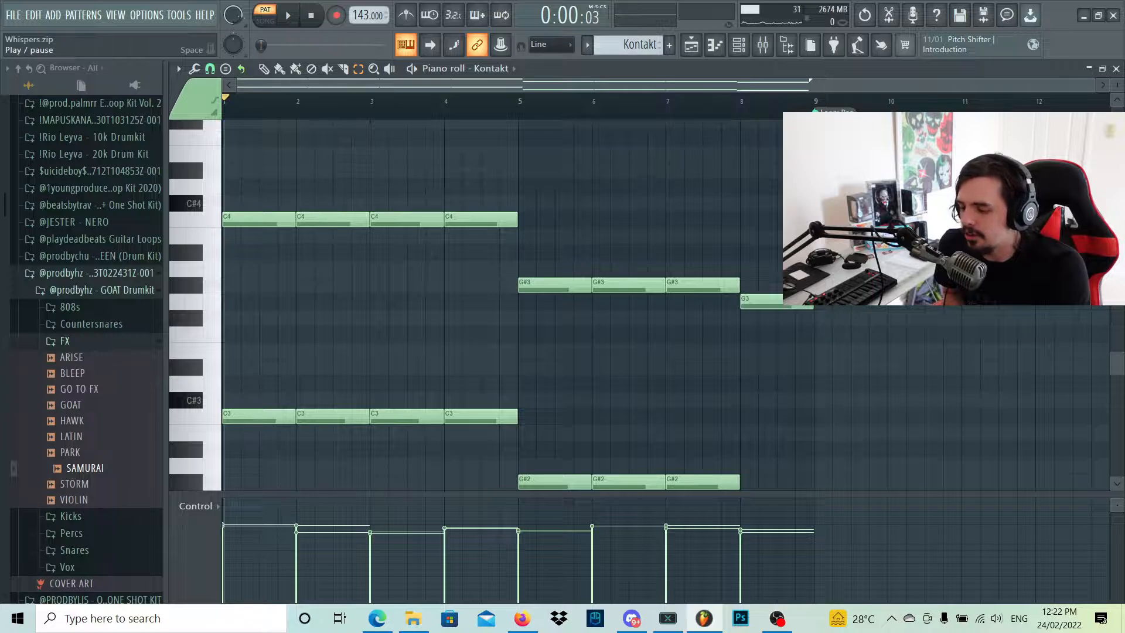
{"action": "left_click", "coordinate": [288, 15]}
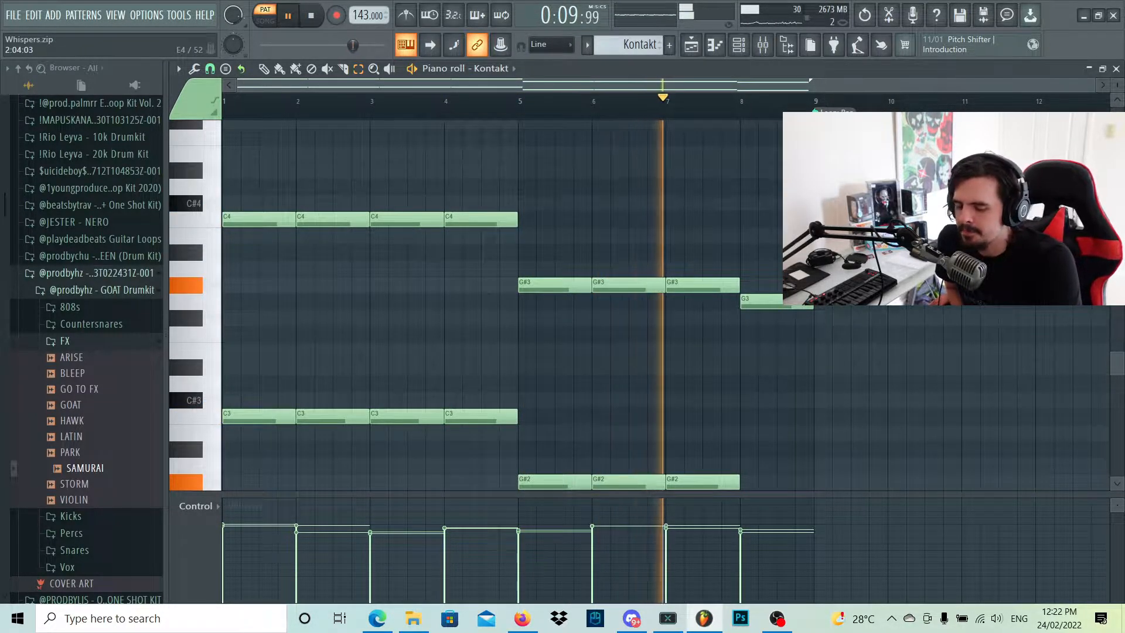
{"action": "scroll", "coordinate": [516, 154], "scroll_direction": "down", "scroll_amount": 1}
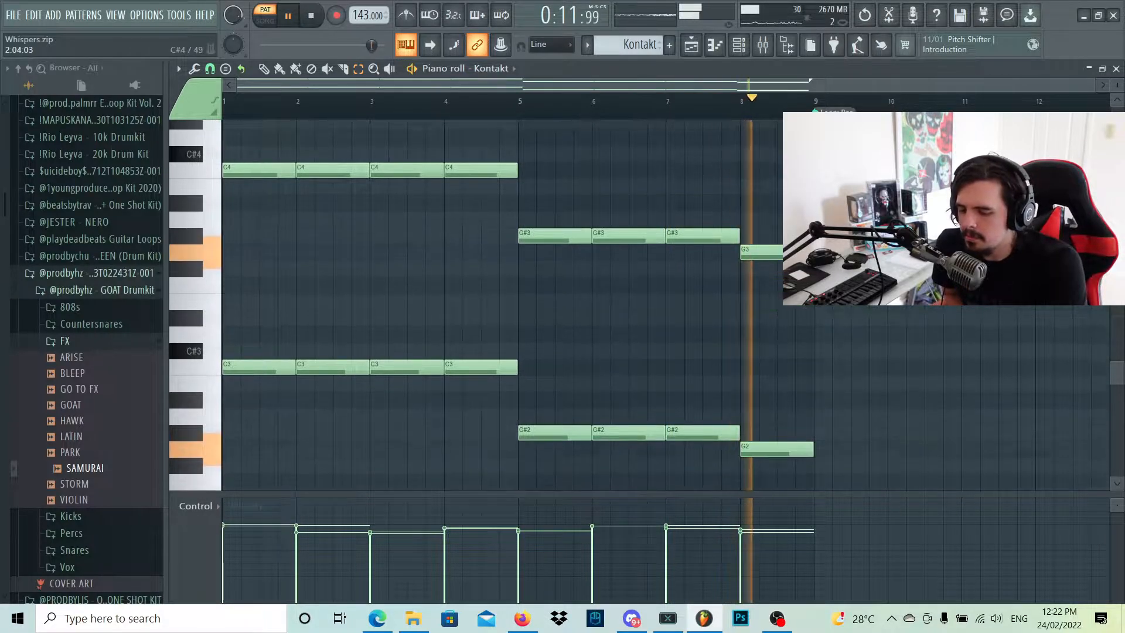
{"action": "key", "text": "space"}
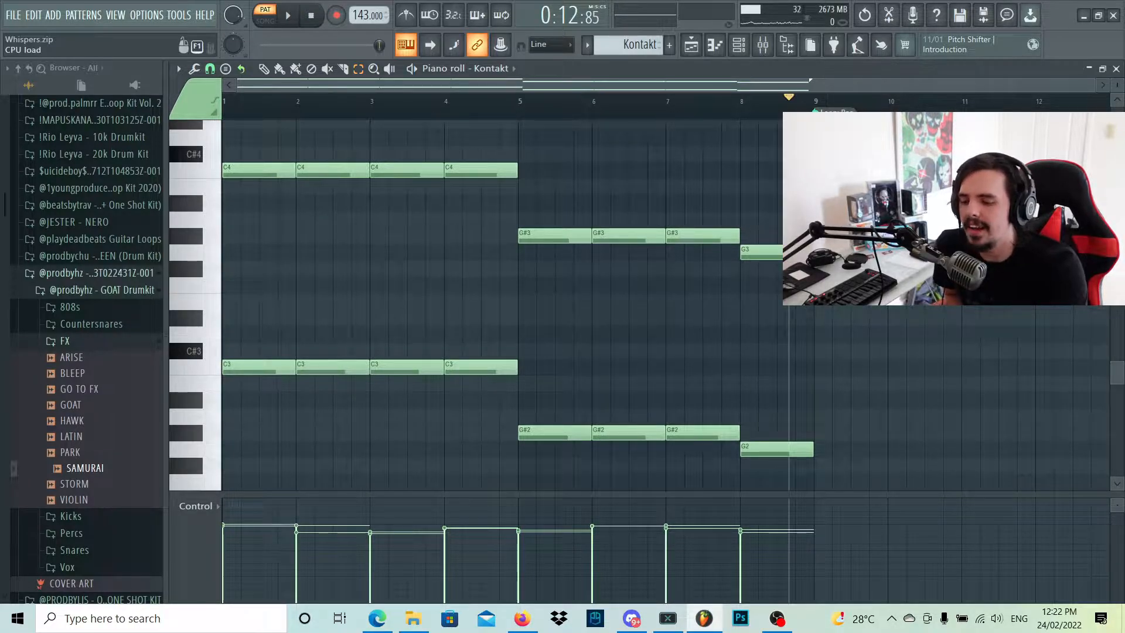
Step: Return to the playlist with a closer view and inspect the Kontakt #2 channel's Free Ethnic Flute Phrases instrument, closing it when done
{"action": "left_click", "coordinate": [691, 45]}
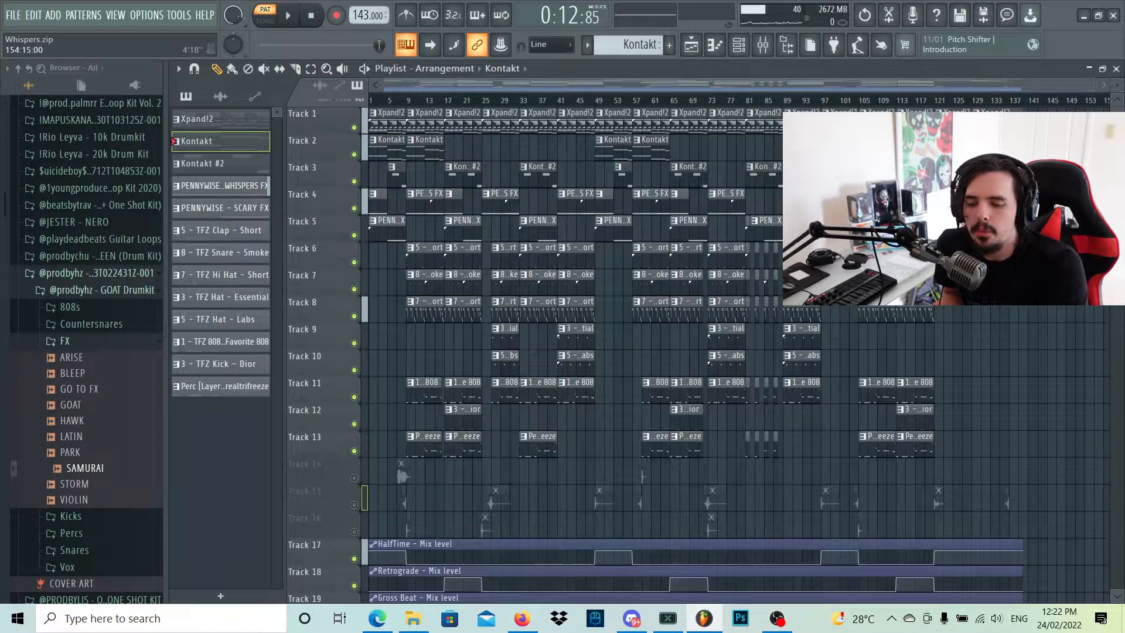
{"action": "left_click_drag", "start_coordinate": [1094, 86], "coordinate": [754, 86]}
{"action": "left_click", "coordinate": [739, 45]}
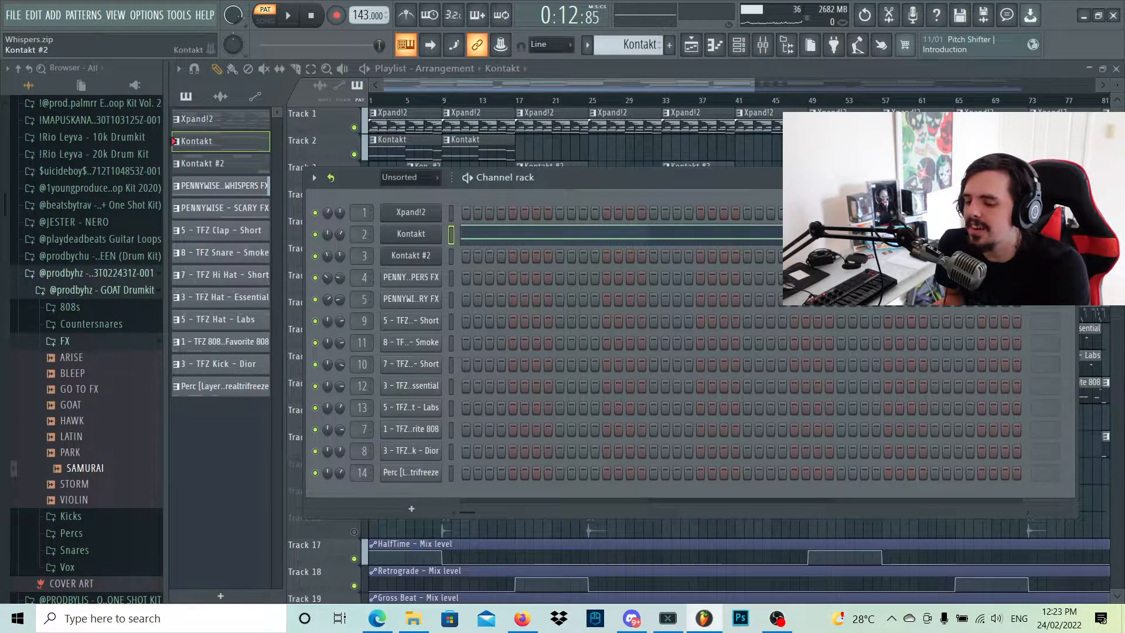
{"action": "left_click", "coordinate": [413, 256]}
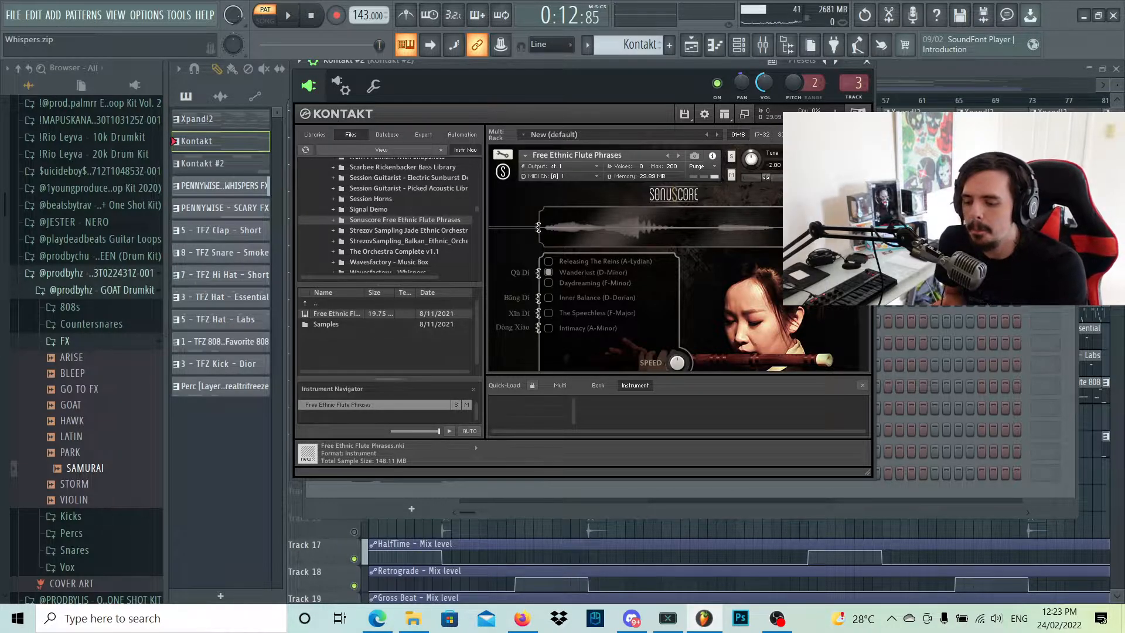
{"action": "scroll", "coordinate": [680, 258], "scroll_direction": "down", "scroll_amount": 1}
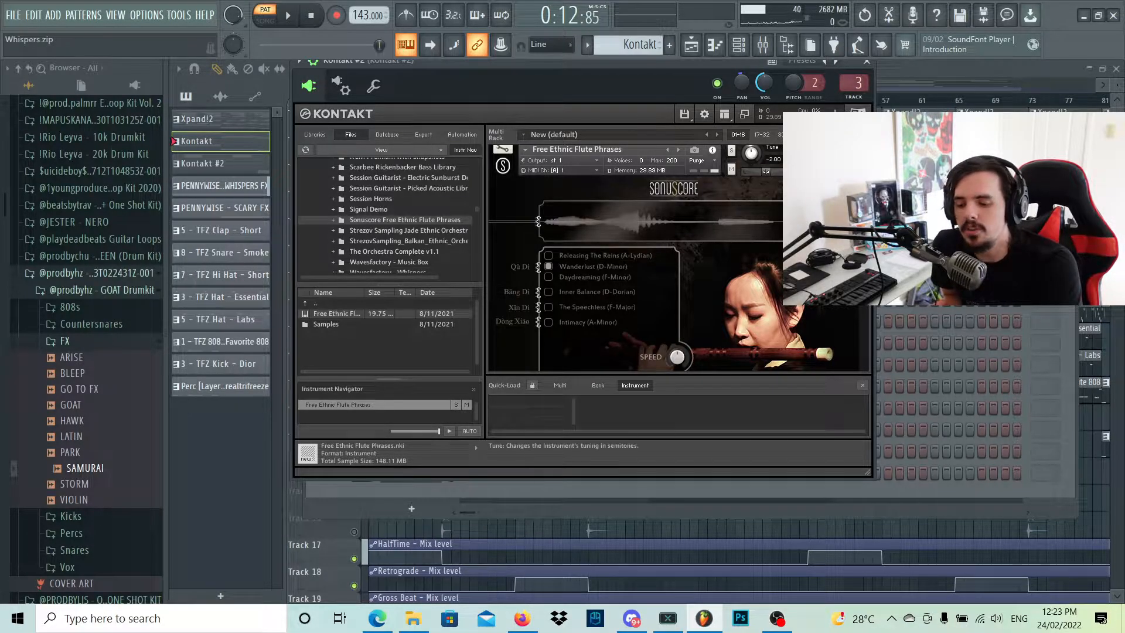
{"action": "scroll", "coordinate": [636, 235], "scroll_direction": "up", "scroll_amount": 1}
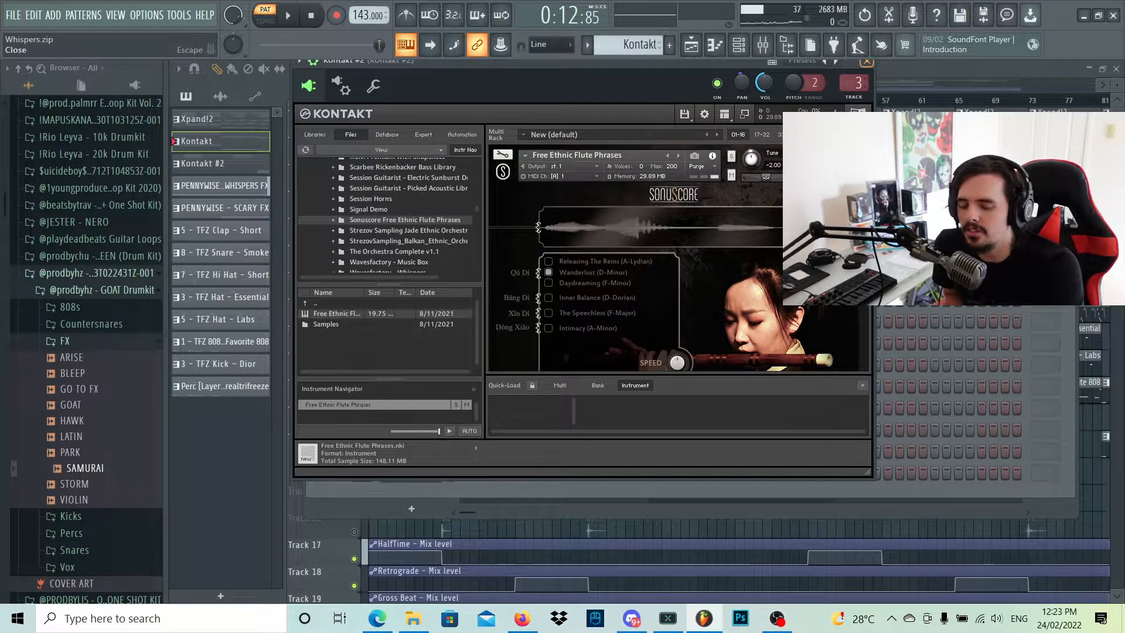
{"action": "left_click", "coordinate": [867, 61]}
Step: Select the Kontakt #2 pattern in the playlist's picker and open its notes in the piano roll
{"action": "left_click", "coordinate": [211, 164]}
{"action": "left_click", "coordinate": [635, 255]}
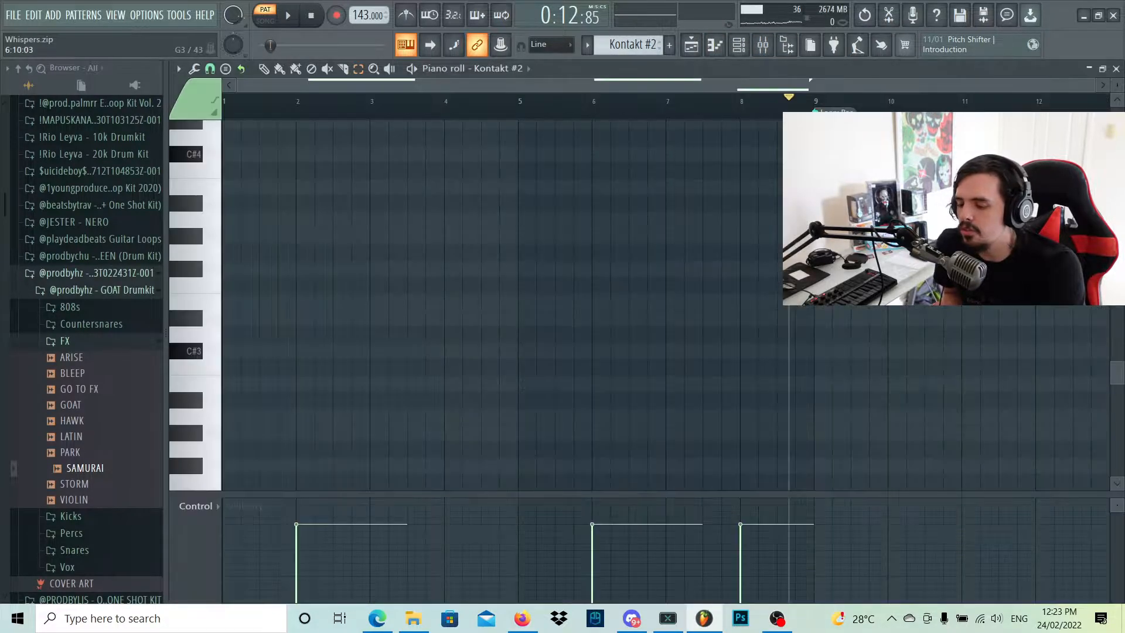
{"action": "scroll", "coordinate": [633, 253], "scroll_direction": "up", "scroll_amount": 4}
{"action": "scroll", "coordinate": [632, 253], "scroll_direction": "up", "scroll_amount": 1}
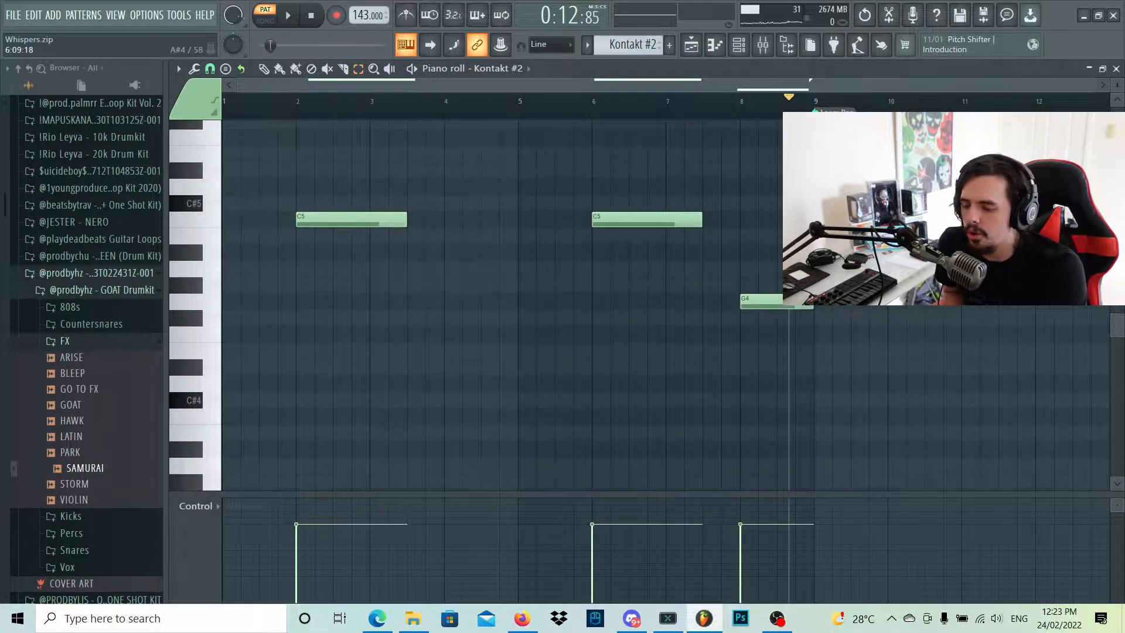
Step: Select the two C5 notes and then the G4 note in bar 8, and play the flute pattern through
{"action": "left_click_drag", "start_coordinate": [274, 178], "coordinate": [730, 301]}
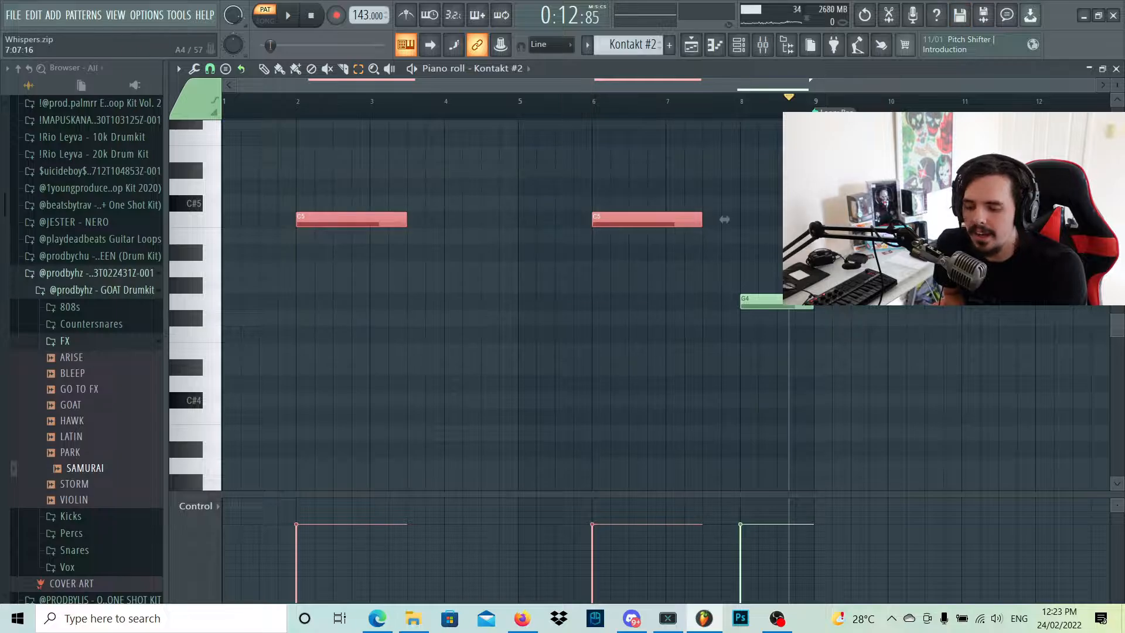
{"action": "left_click_drag", "start_coordinate": [696, 261], "coordinate": [873, 375]}
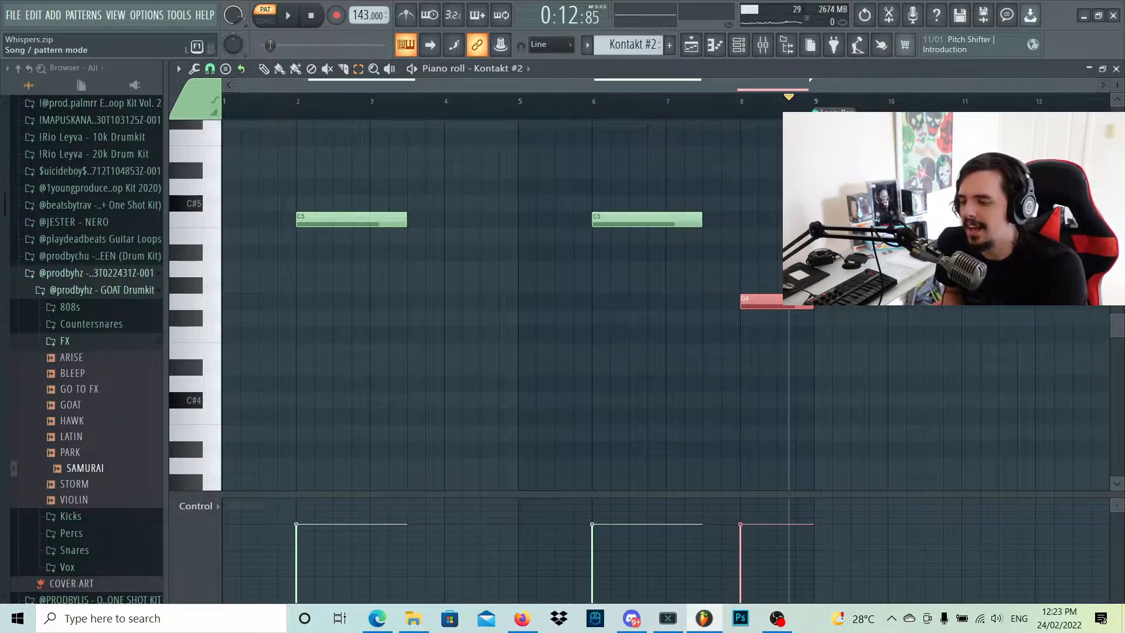
{"action": "key", "text": "space"}
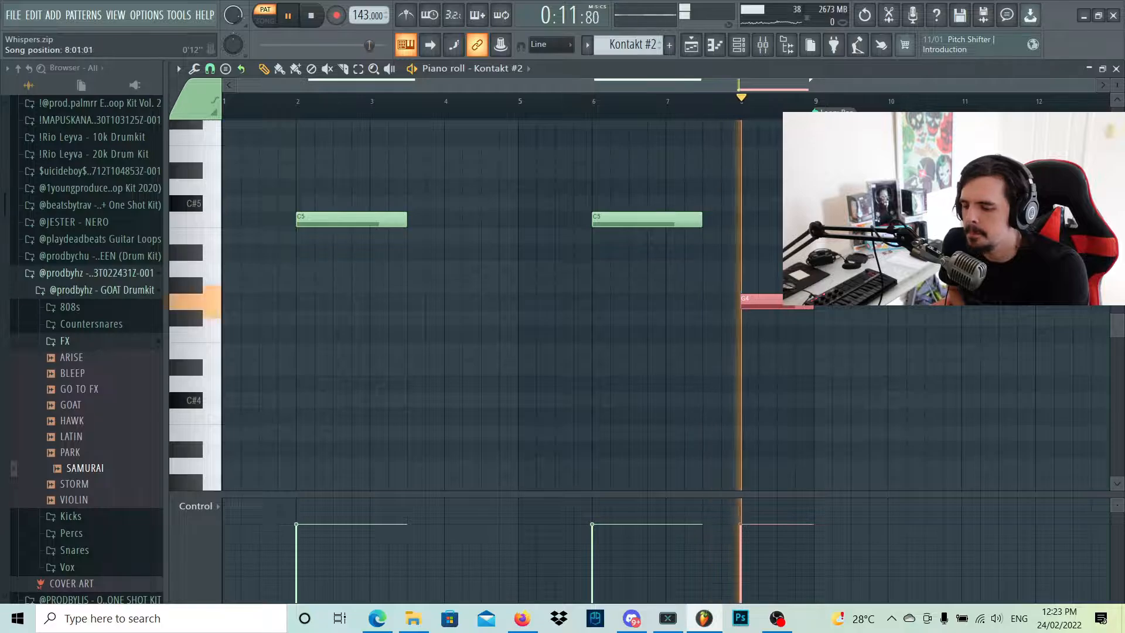
{"action": "key", "text": "space"}
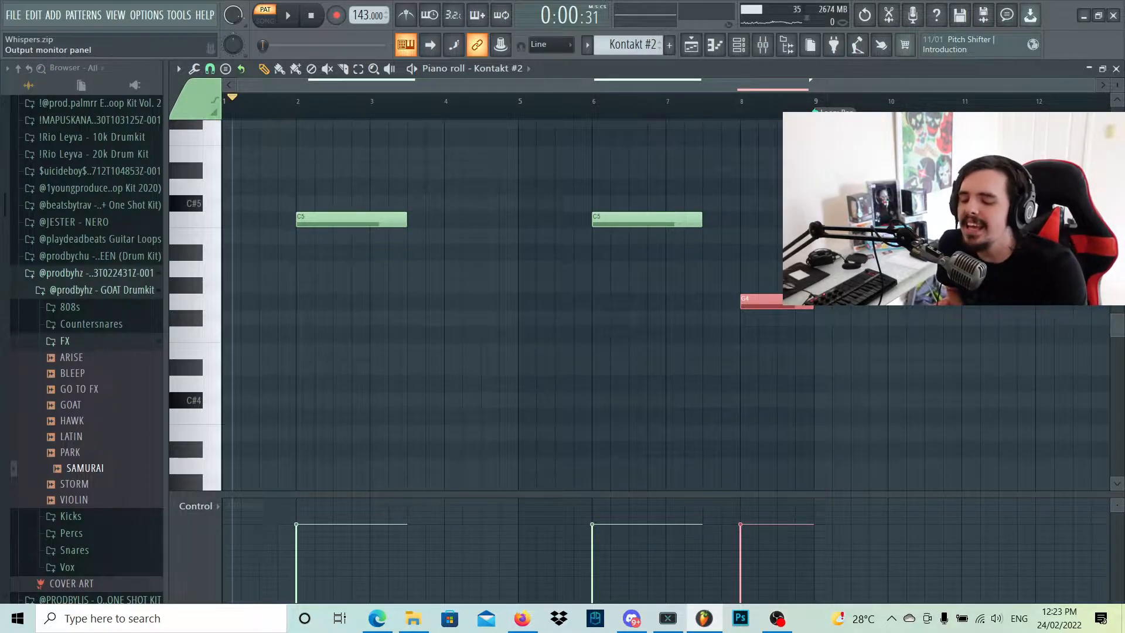
Step: Return to the playlist with a closer view and inspect the PENNYWISE - WHISPERS FX channel's sampler settings, closing them when done
{"action": "key", "text": "F5"}
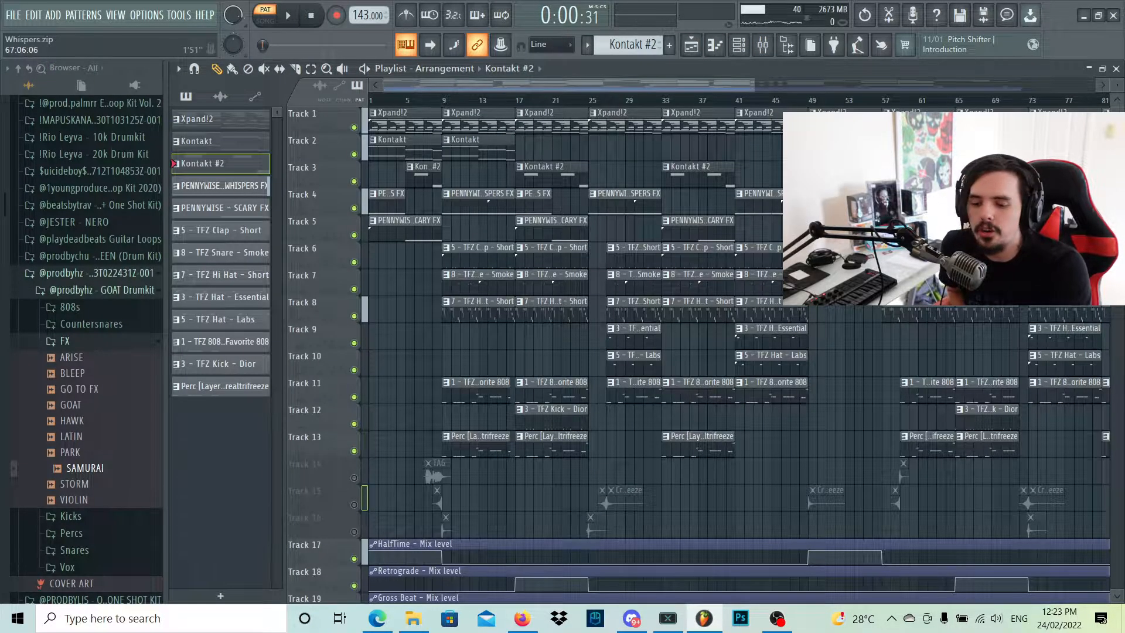
{"action": "left_click_drag", "start_coordinate": [752, 85], "coordinate": [454, 85]}
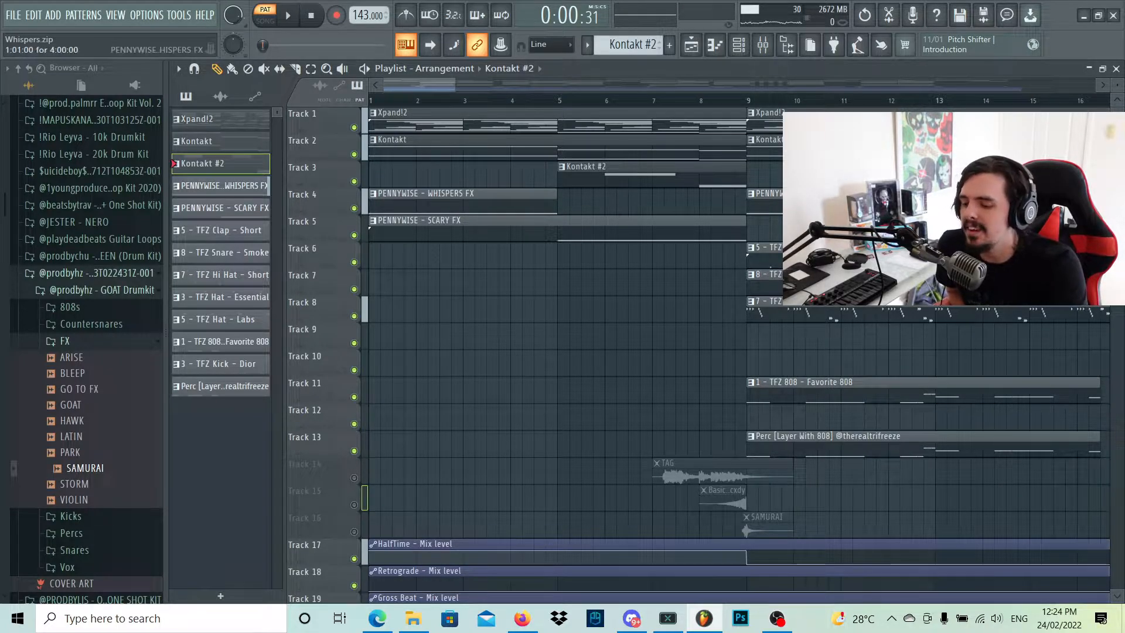
{"action": "left_click", "coordinate": [738, 45]}
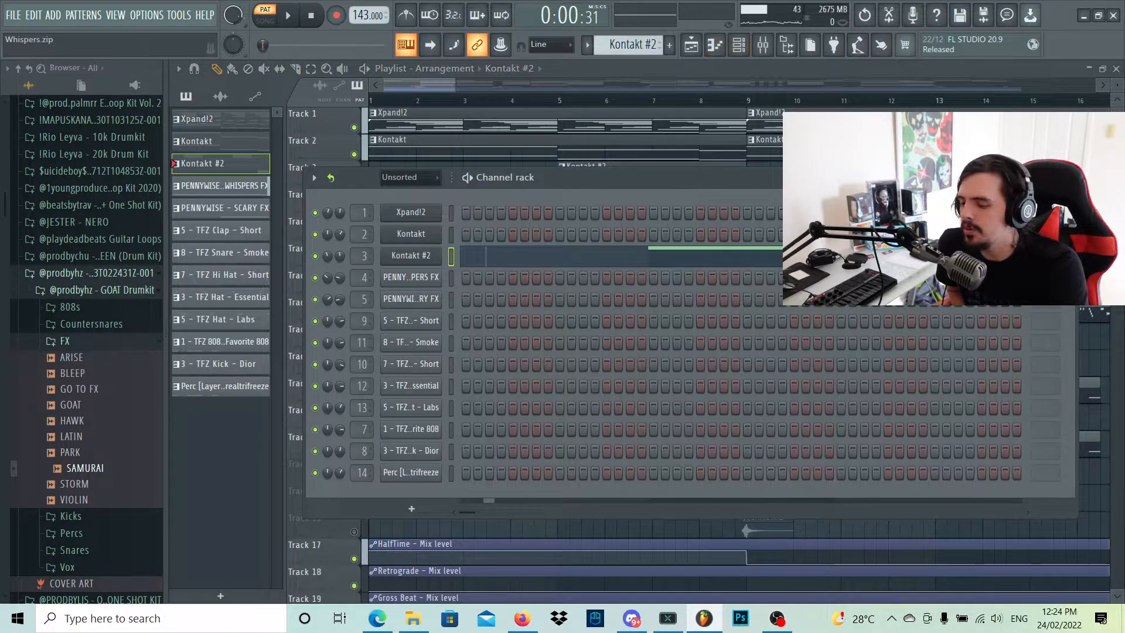
{"action": "left_click", "coordinate": [410, 277]}
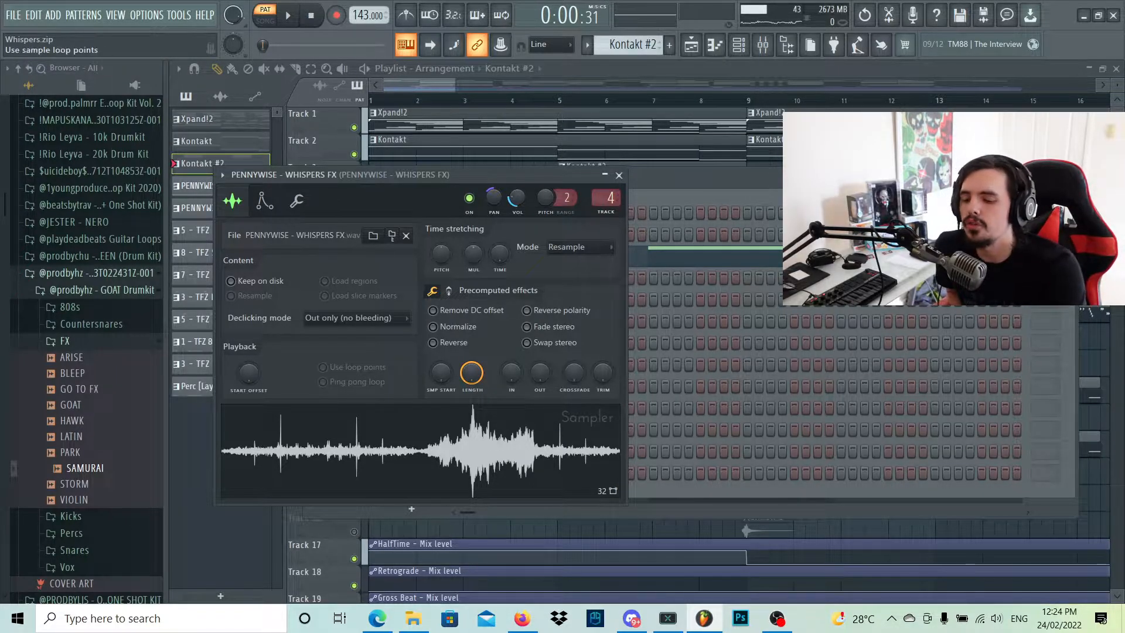
{"action": "left_click", "coordinate": [619, 175]}
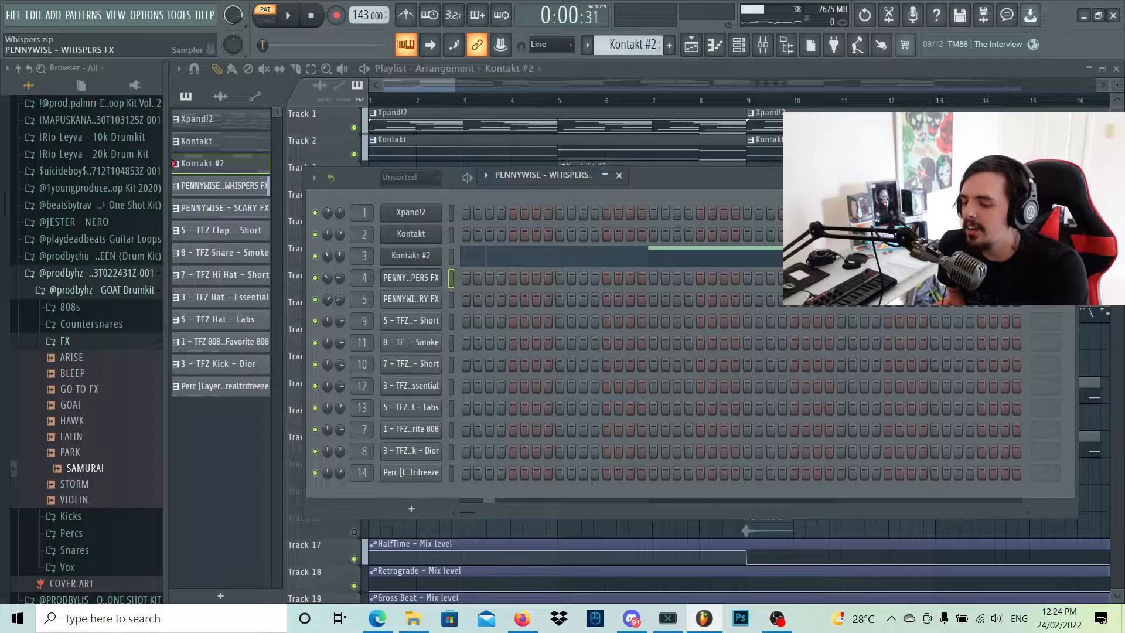
Step: Inspect the PENNYWISE - SCARY FX channel's sampler settings, then close them and hide the channel rack
{"action": "left_click", "coordinate": [411, 298]}
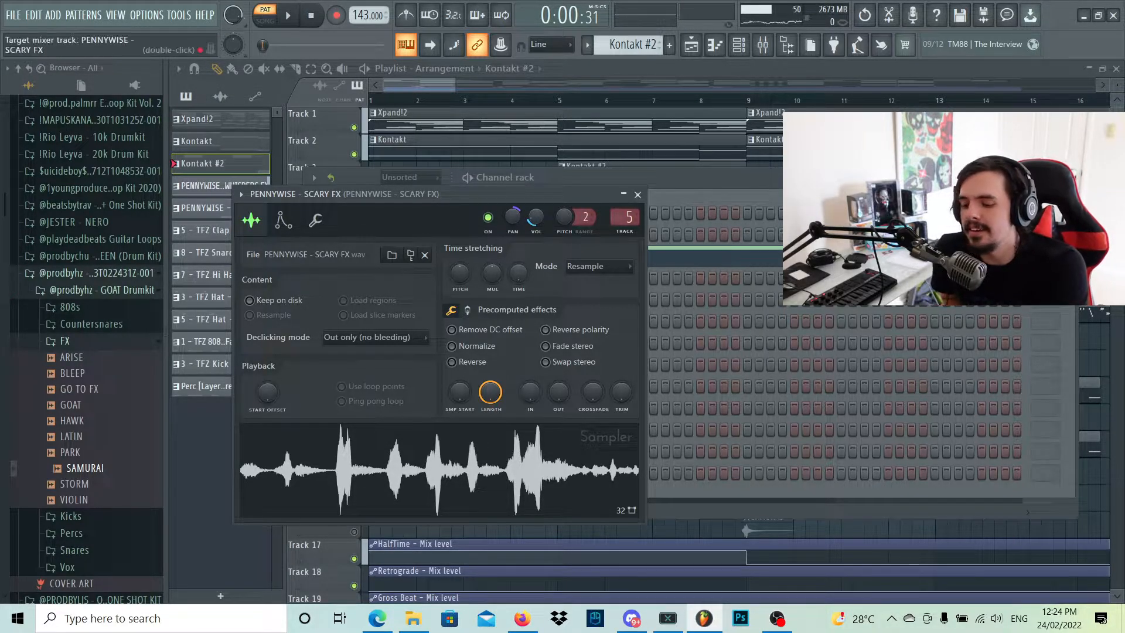
{"action": "left_click", "coordinate": [638, 194]}
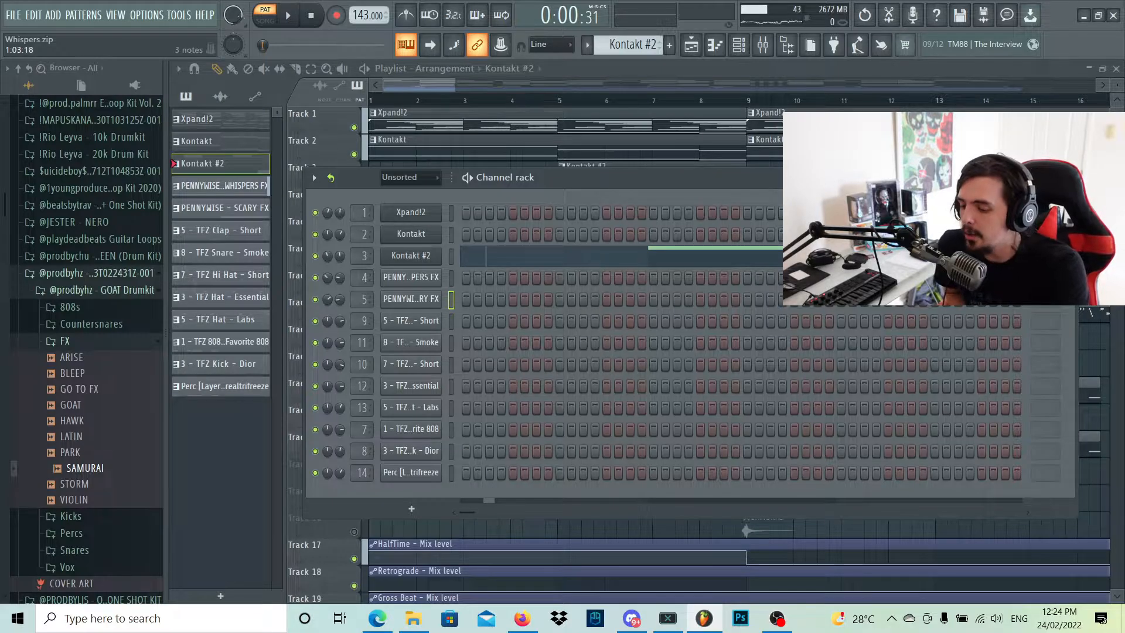
{"action": "key", "text": "F6"}
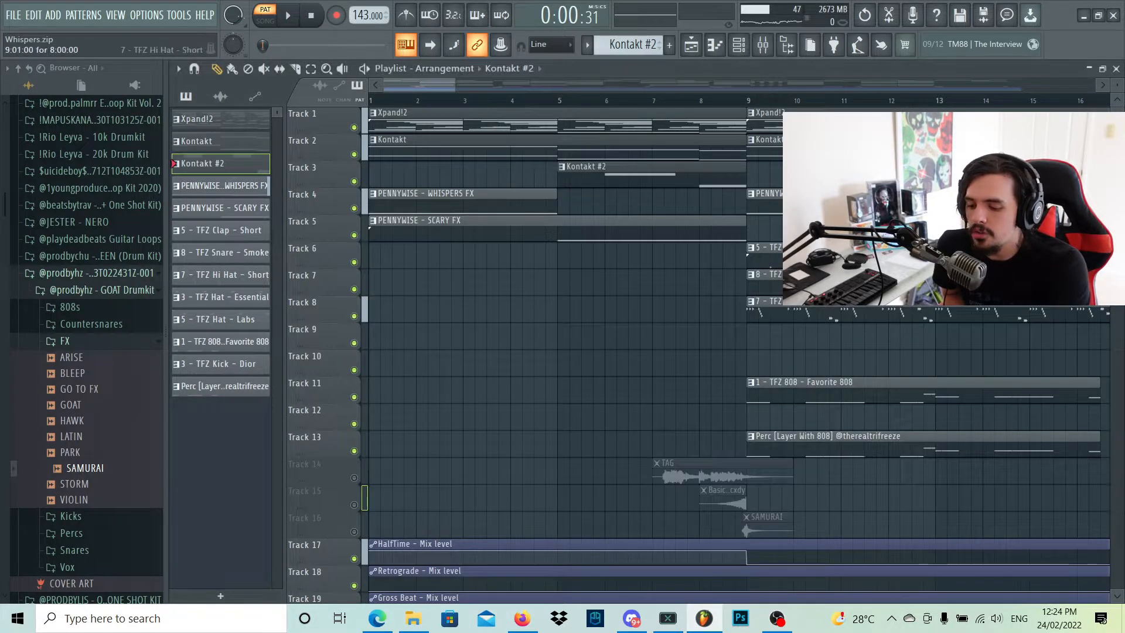
Step: Open the 5 - TFZ Clap - Short pattern's notes in the piano roll and show them from bar 1
{"action": "scroll", "coordinate": [520, 256], "scroll_direction": "down", "scroll_amount": 6}
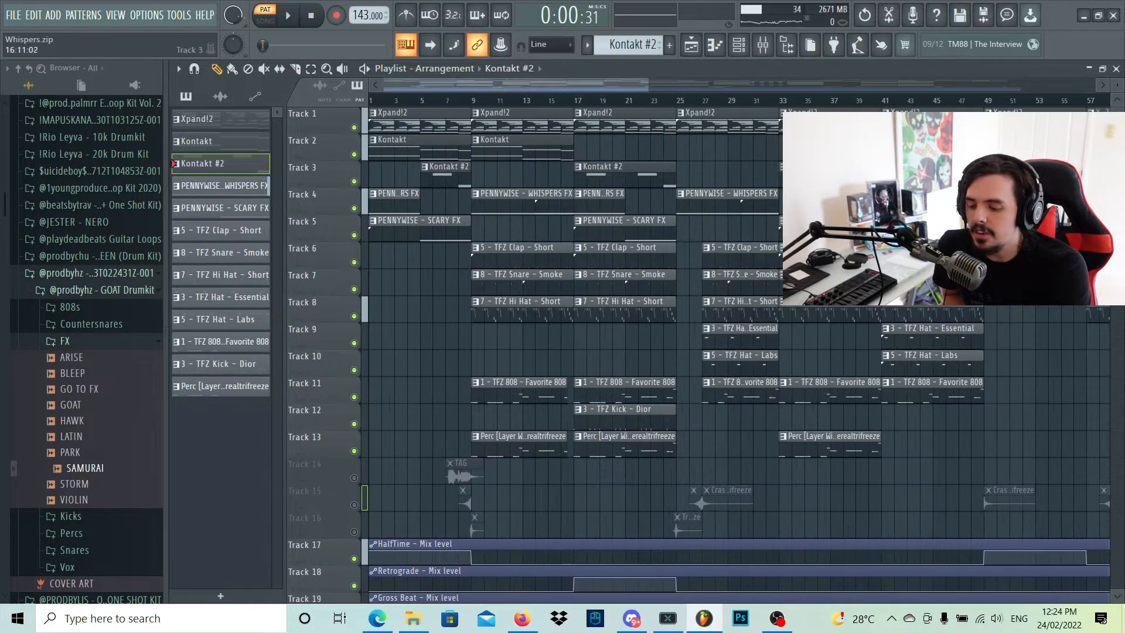
{"action": "double_click", "coordinate": [520, 256]}
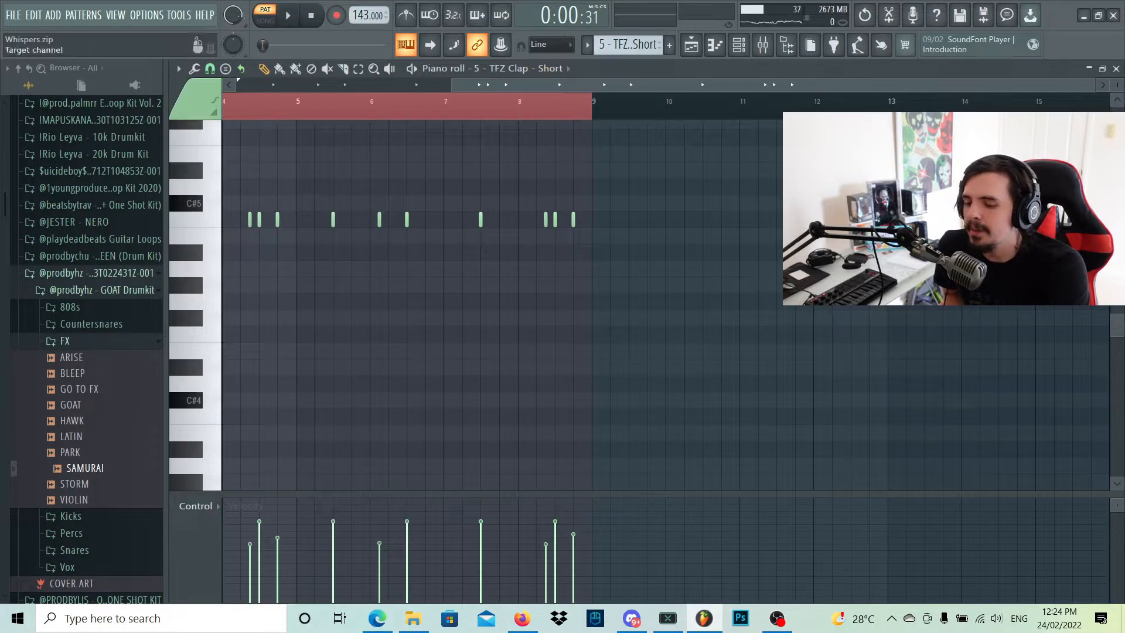
{"action": "left_click_drag", "start_coordinate": [551, 85], "coordinate": [287, 85]}
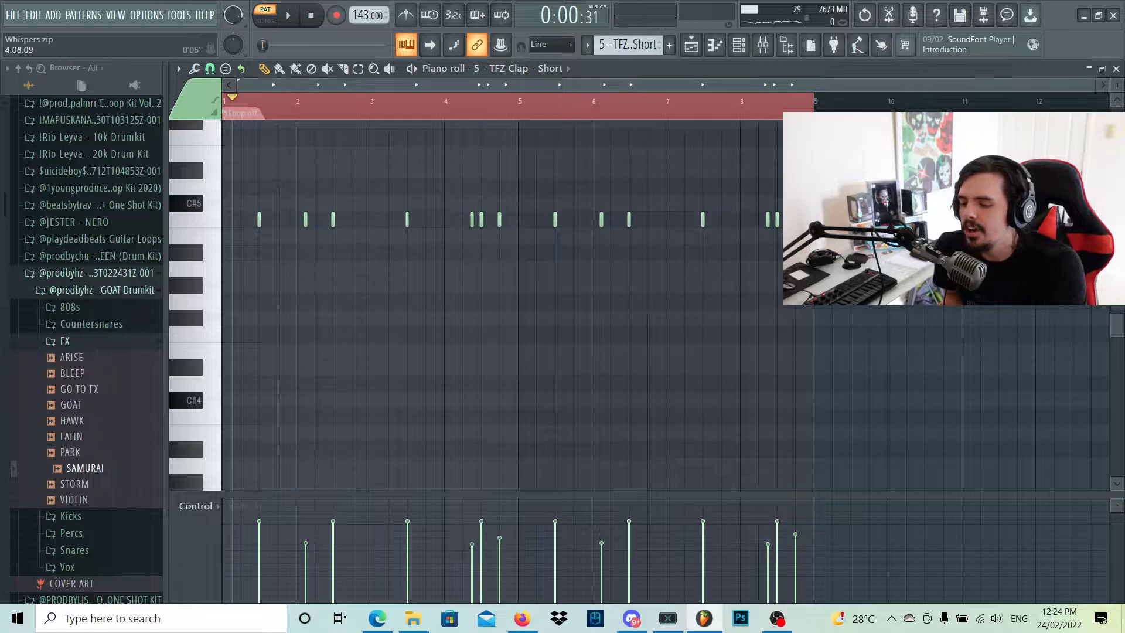
Step: Select the first four bars of the clap pattern, play them through and pause
{"action": "double_click", "coordinate": [522, 102]}
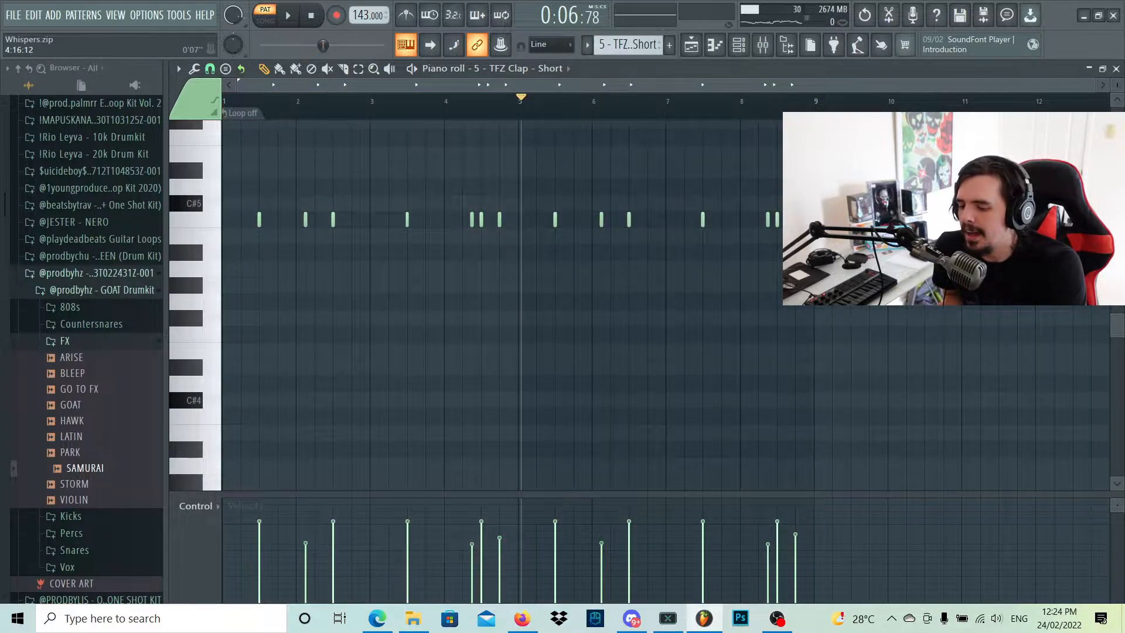
{"action": "left_click_drag", "start_coordinate": [519, 102], "coordinate": [223, 102]}
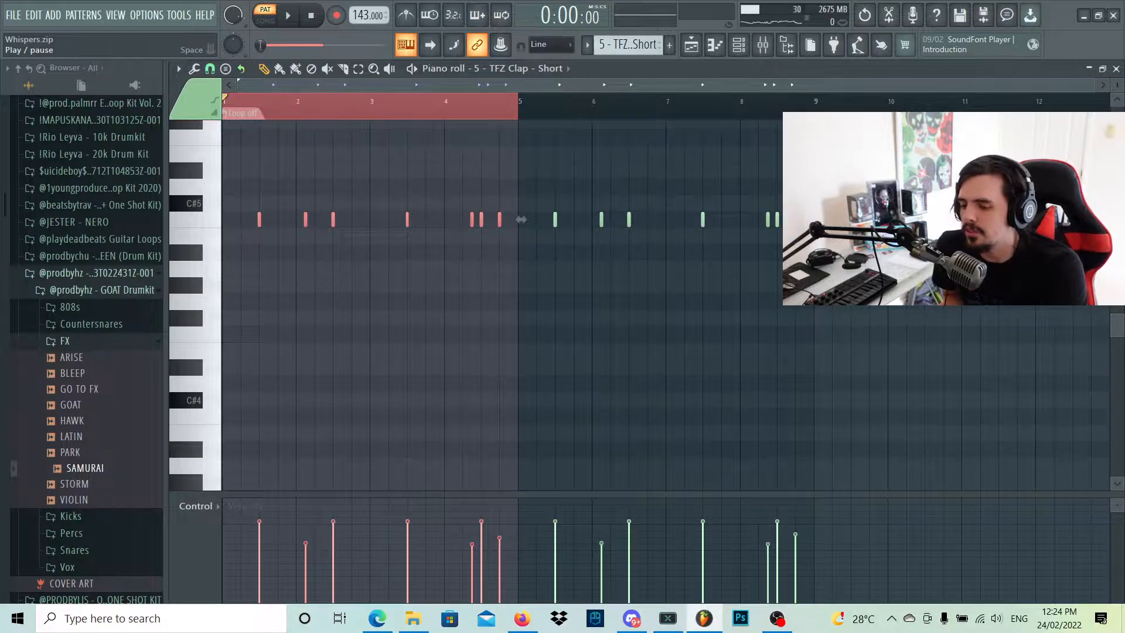
{"action": "key", "text": "space"}
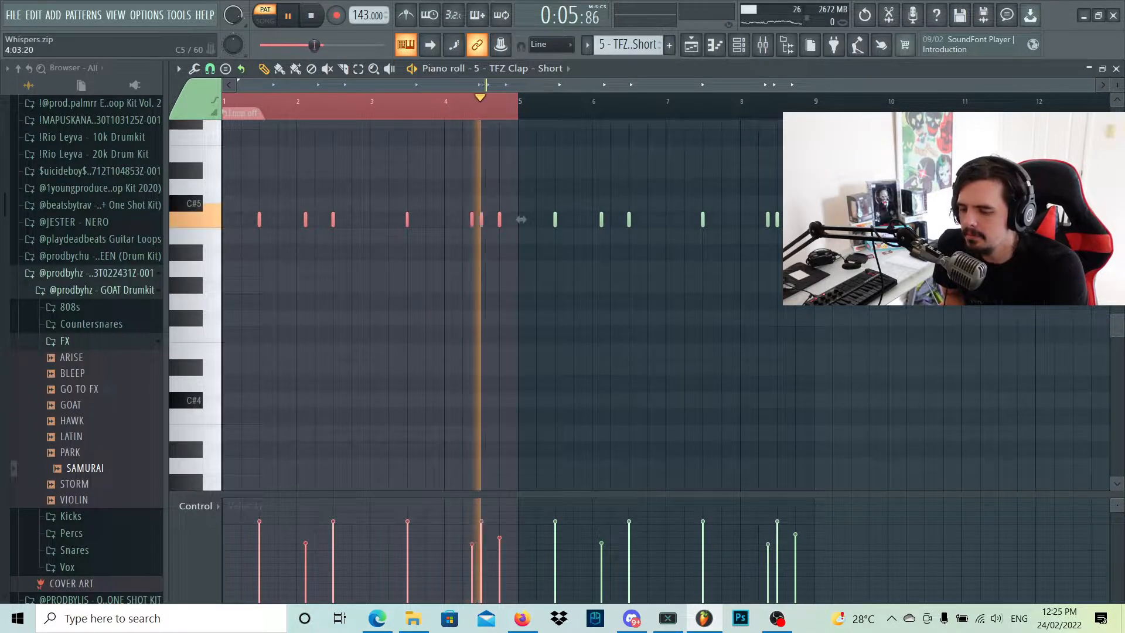
{"action": "key", "text": "space"}
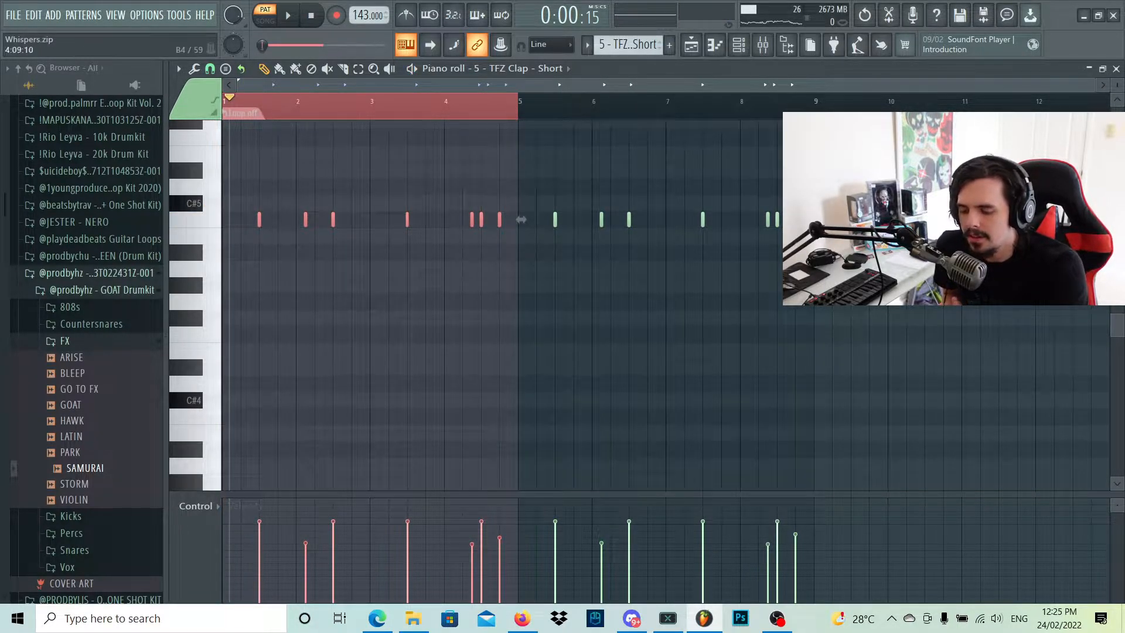
Step: Open the 8 - TFZ Snare - Smoke pattern's notes in the piano roll, play the pattern and pause it
{"action": "scroll", "coordinate": [483, 236], "scroll_direction": "down", "scroll_amount": 1}
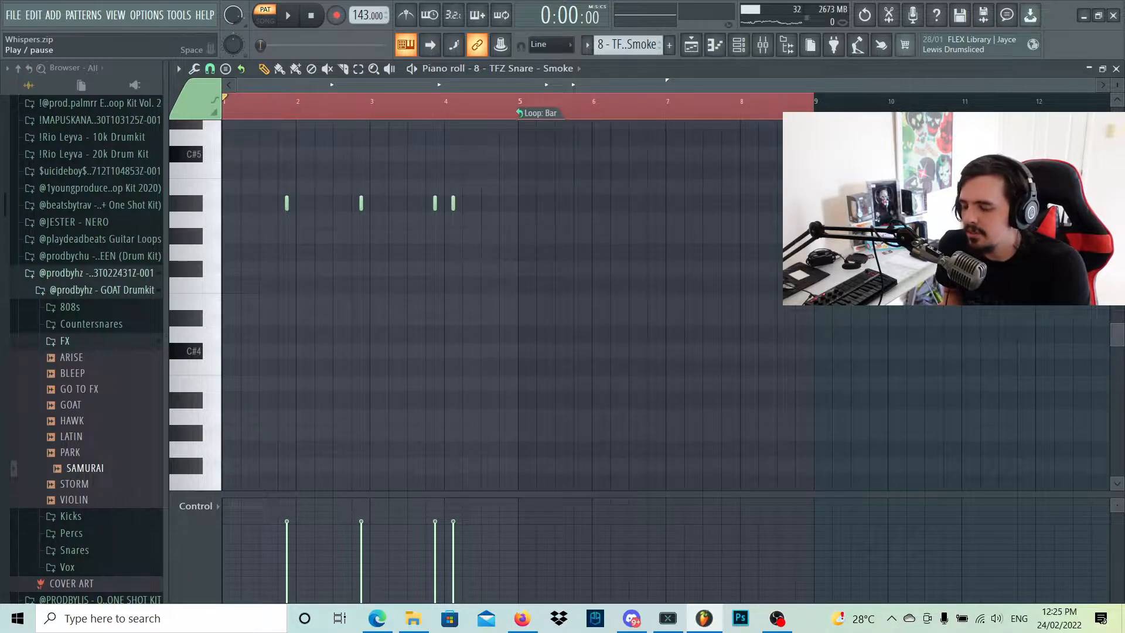
{"action": "left_click", "coordinate": [288, 15]}
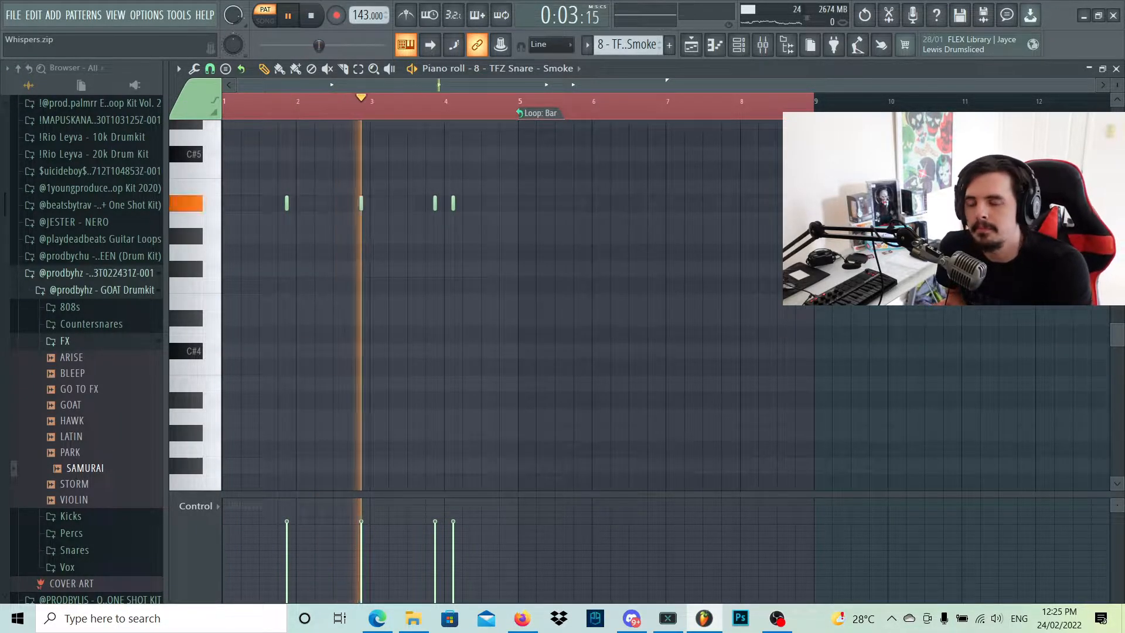
{"action": "key", "text": "space"}
Step: Open the 7 - TFZ Hi Hat - Short pattern's notes from the playlist, play the pattern through and pause it
{"action": "key", "text": "F5"}
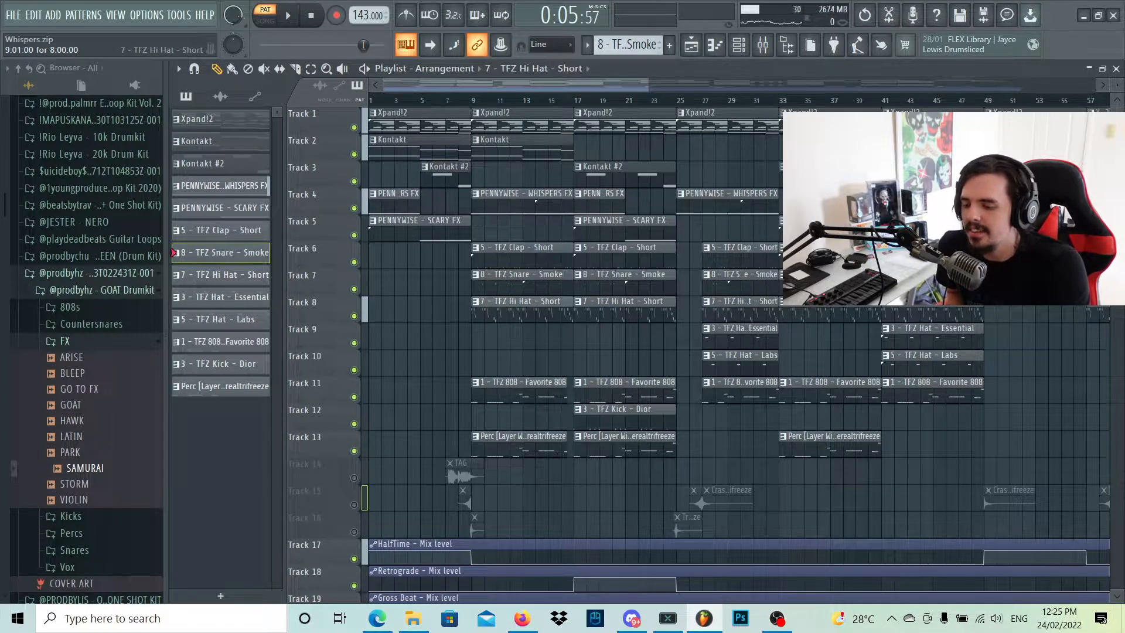
{"action": "double_click", "coordinate": [563, 312]}
{"action": "key", "text": "ctrl+b"}
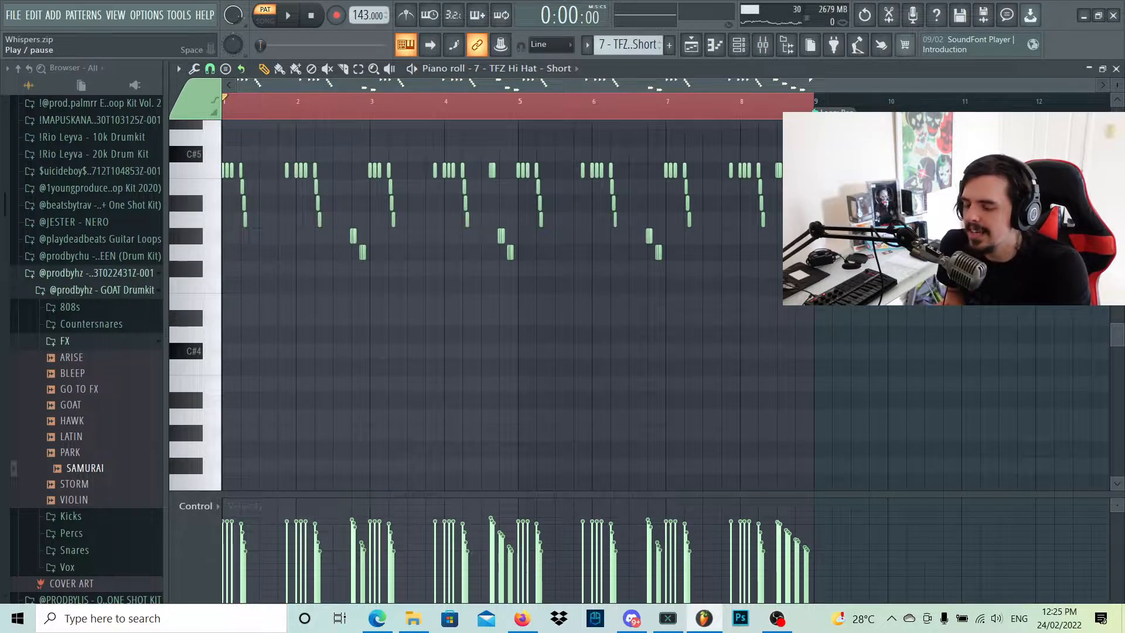
{"action": "left_click", "coordinate": [287, 16]}
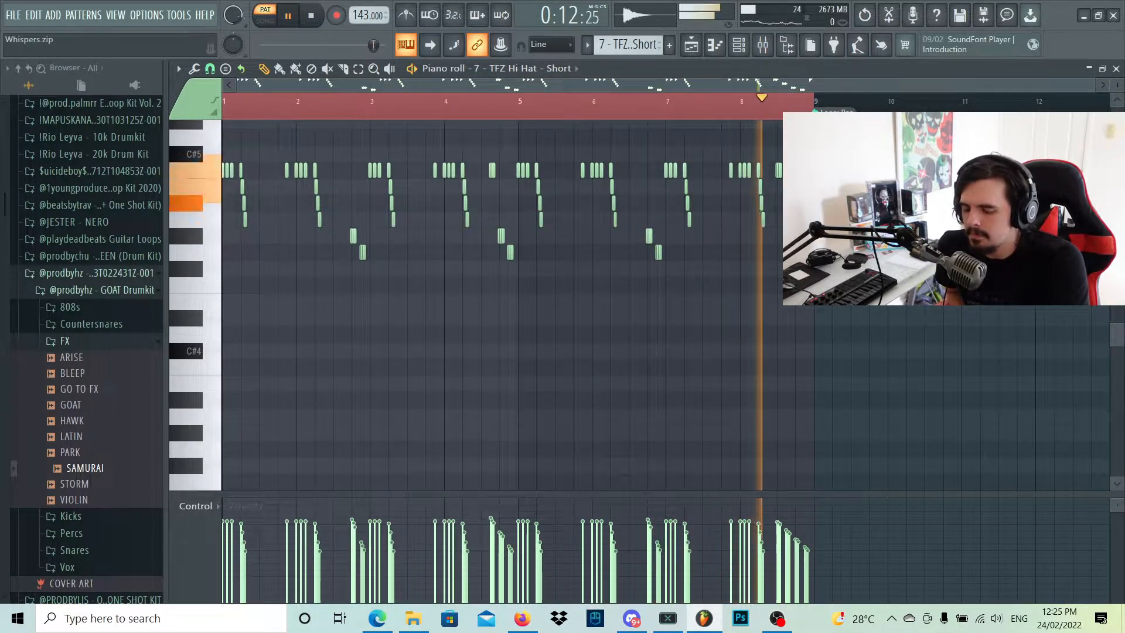
{"action": "key", "text": "space"}
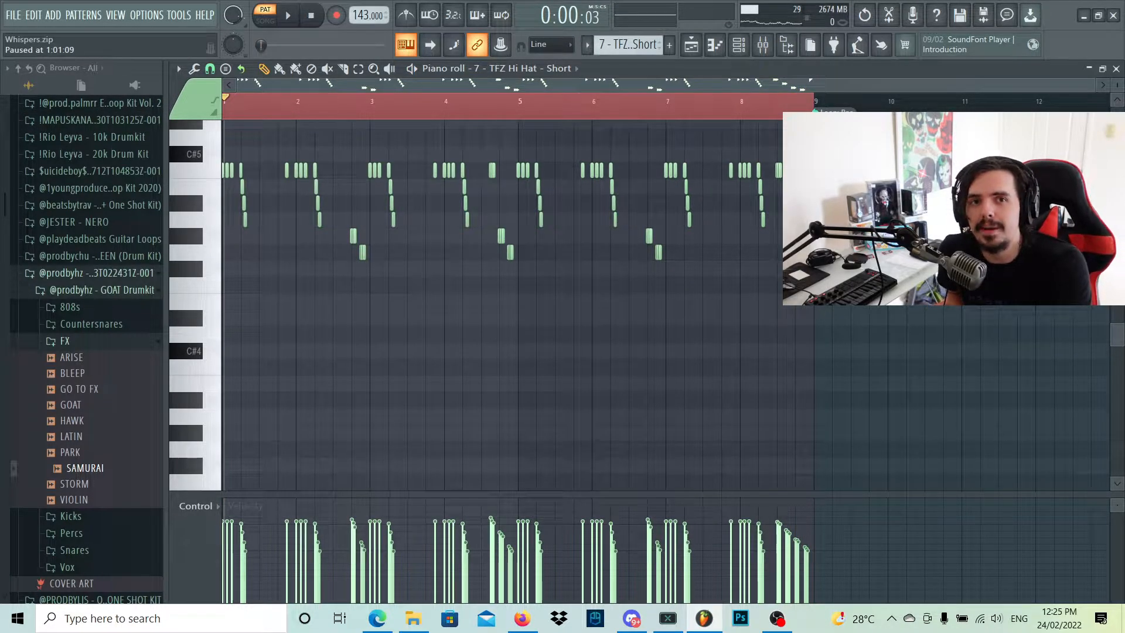
Step: Set the hi-hat piano roll's control lane to note pan and return to the playlist
{"action": "left_click", "coordinate": [196, 506]}
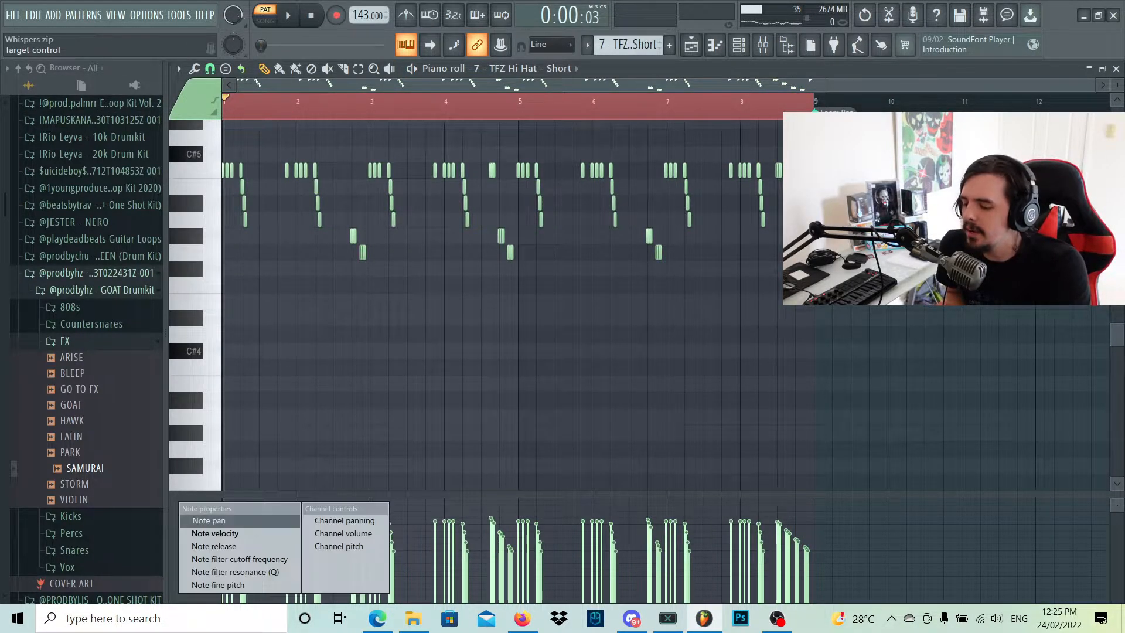
{"action": "left_click", "coordinate": [202, 521]}
{"action": "key", "text": "F5"}
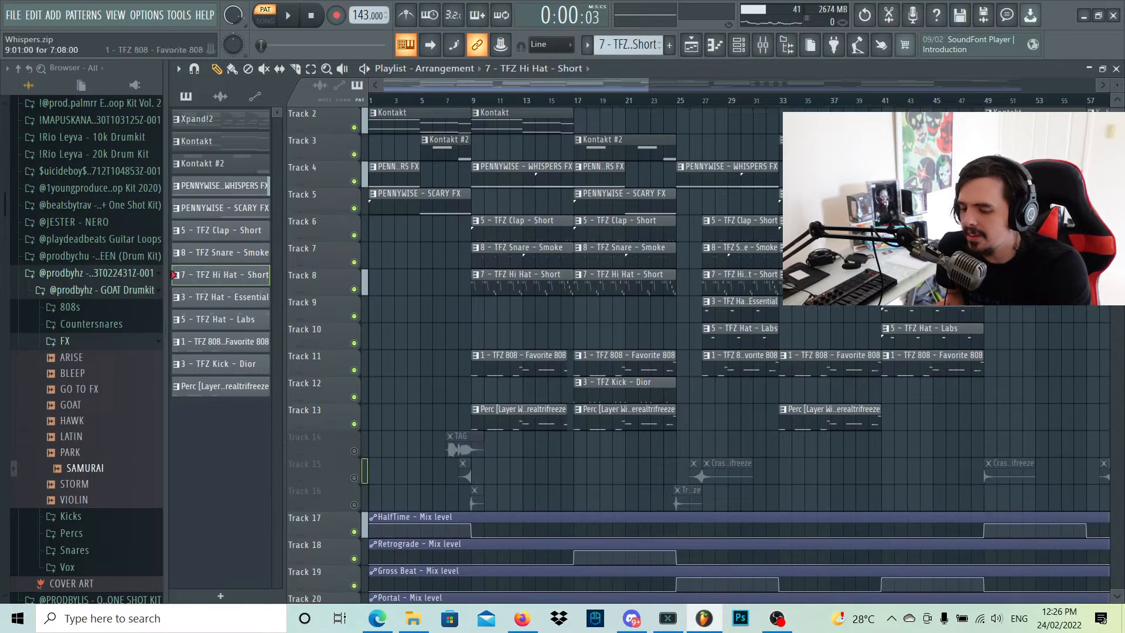
Step: Open the 1 - TFZ 808 - Favorite 808 notes in the piano roll and select all notes across bars 1 to 8
{"action": "key", "text": "F7"}
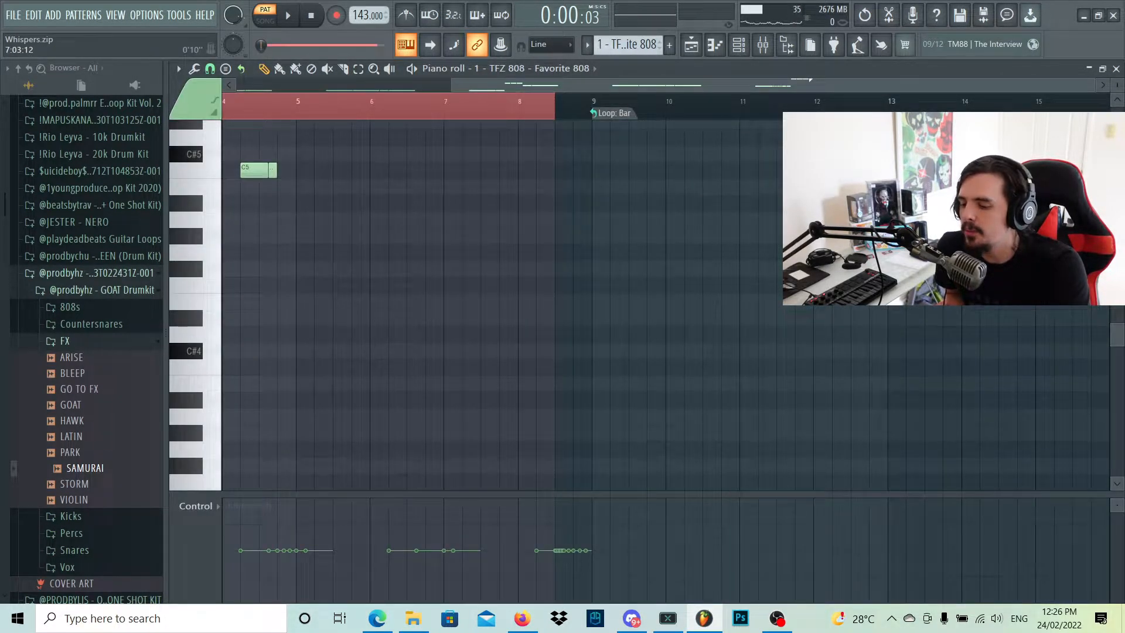
{"action": "key", "text": "ctrl+a"}
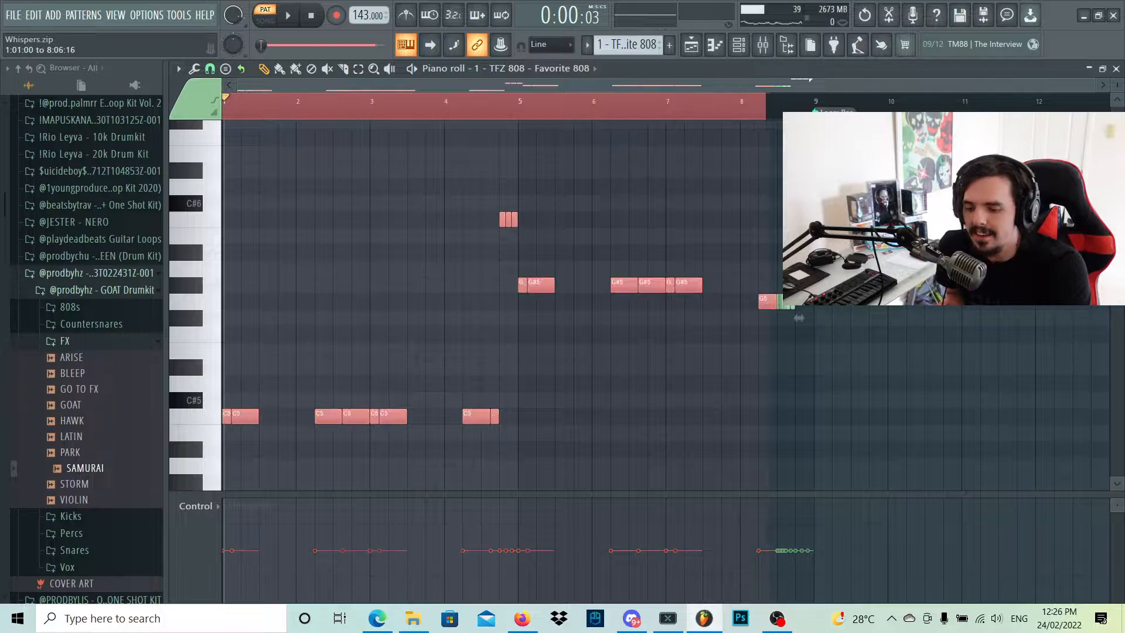
{"action": "left_click_drag", "start_coordinate": [798, 317], "coordinate": [814, 296]}
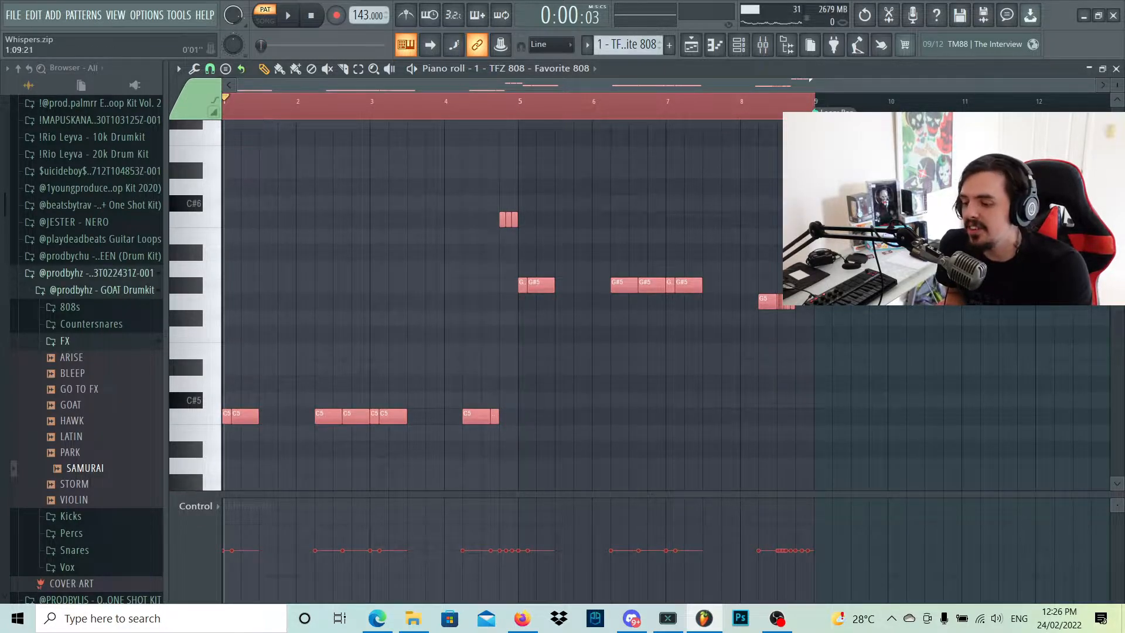
Step: Play the 808 pattern through with the control lane set to note velocity, and pause it
{"action": "key", "text": "space"}
{"action": "key", "text": "space"}
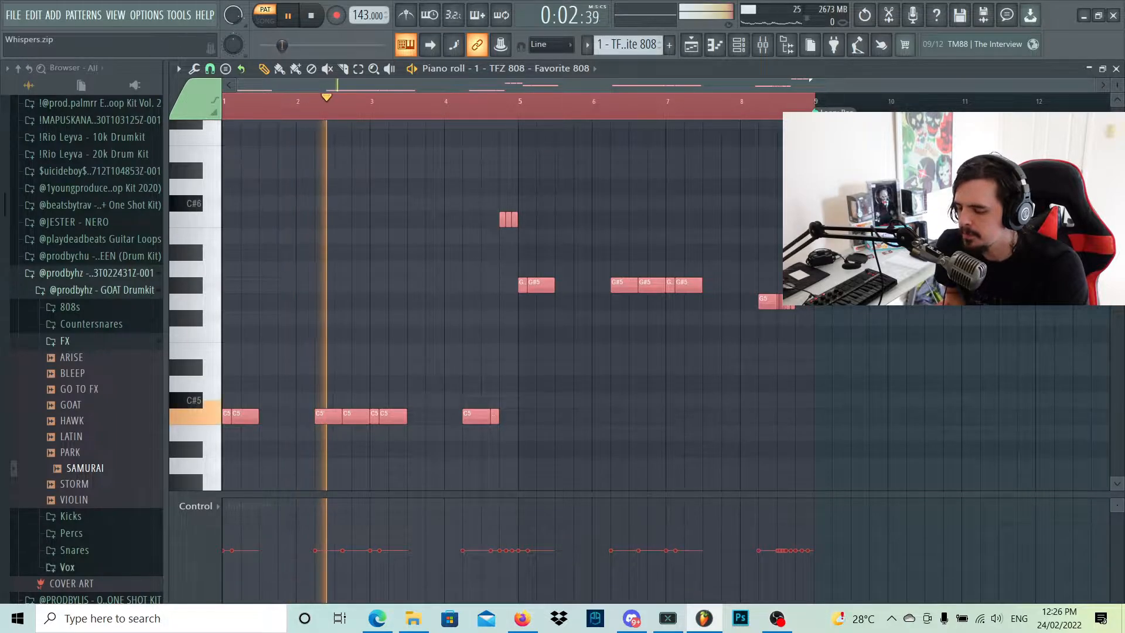
{"action": "left_click", "coordinate": [196, 506]}
{"action": "left_click", "coordinate": [217, 533]}
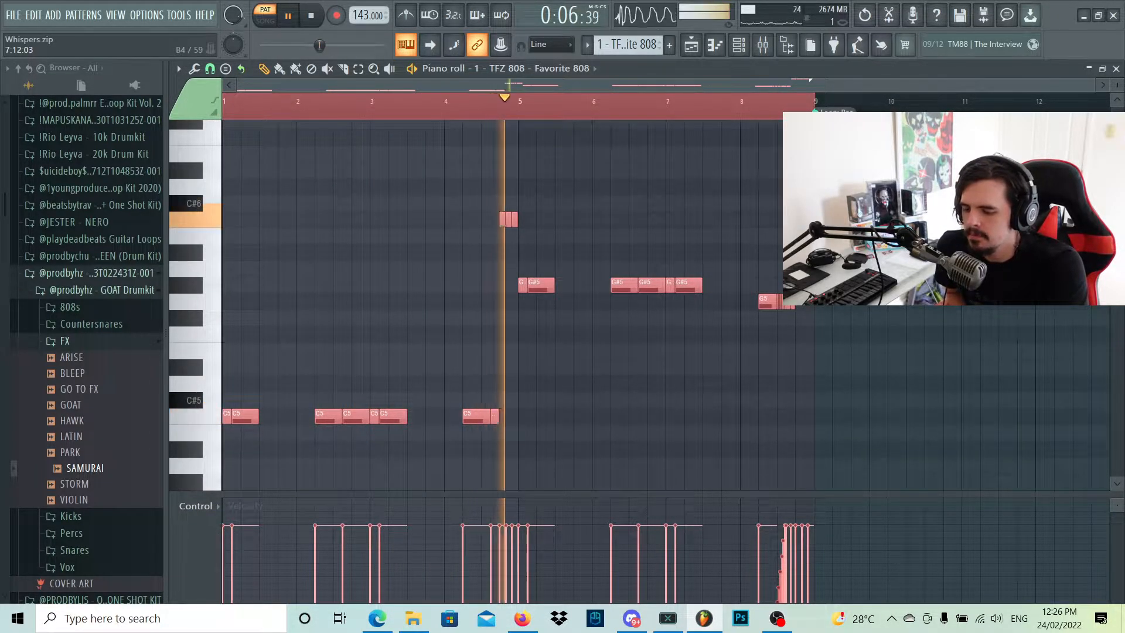
{"action": "scroll", "coordinate": [836, 309], "scroll_direction": "up", "scroll_amount": 2}
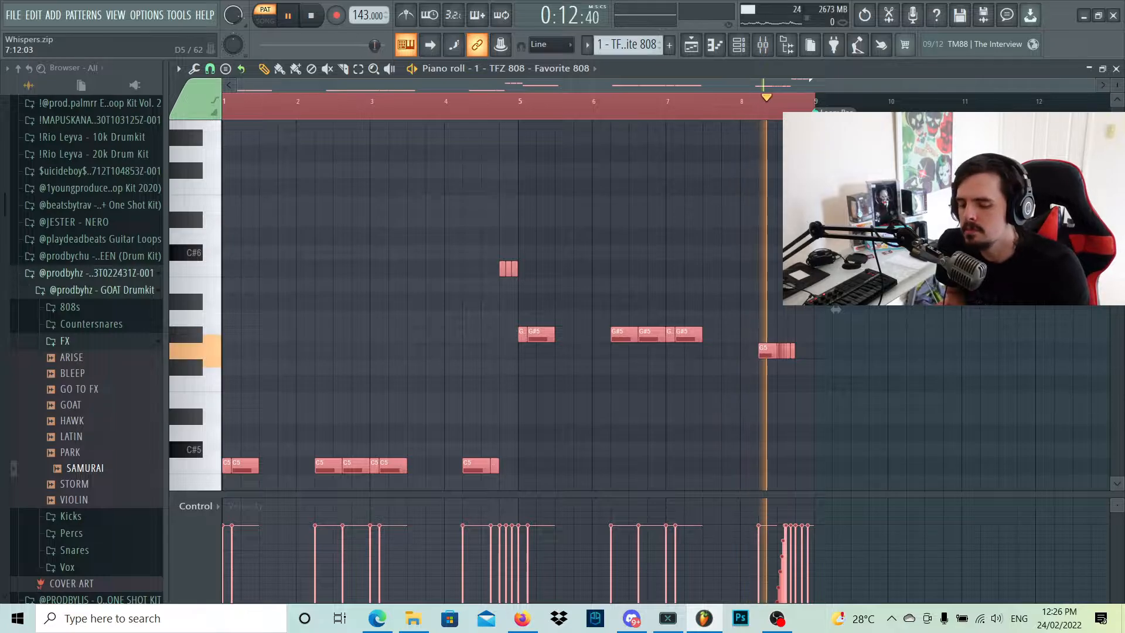
{"action": "left_click", "coordinate": [288, 16]}
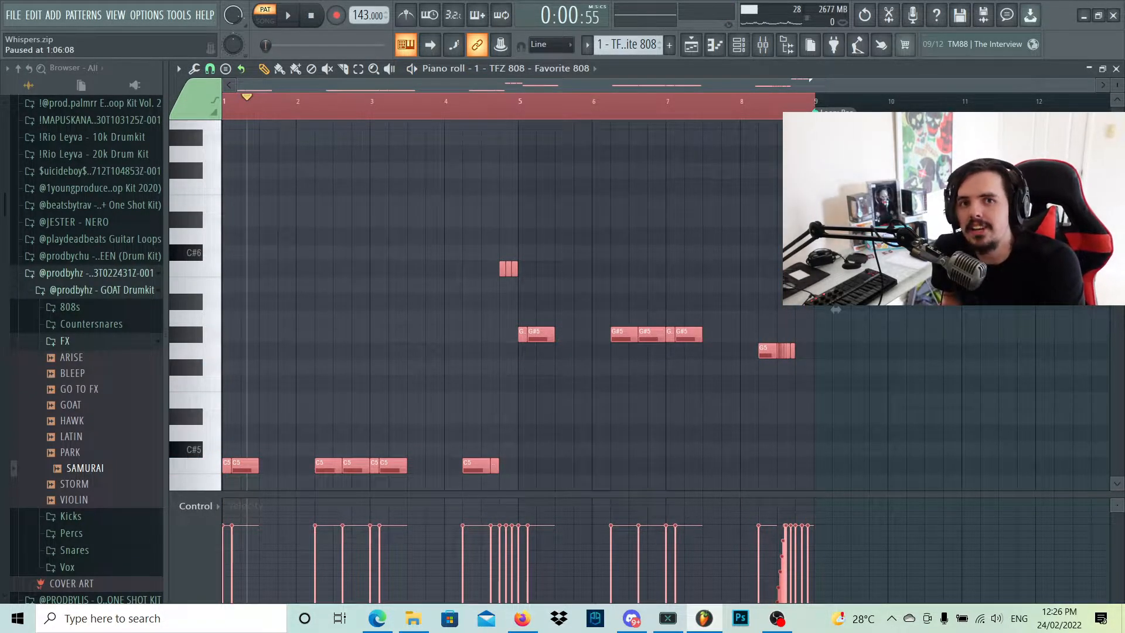
Step: Select the 808's C5 notes, the high notes ending bar 4 and the bar 8 note groups one after another, then return to the playlist
{"action": "scroll", "coordinate": [412, 286], "scroll_direction": "down", "scroll_amount": 2}
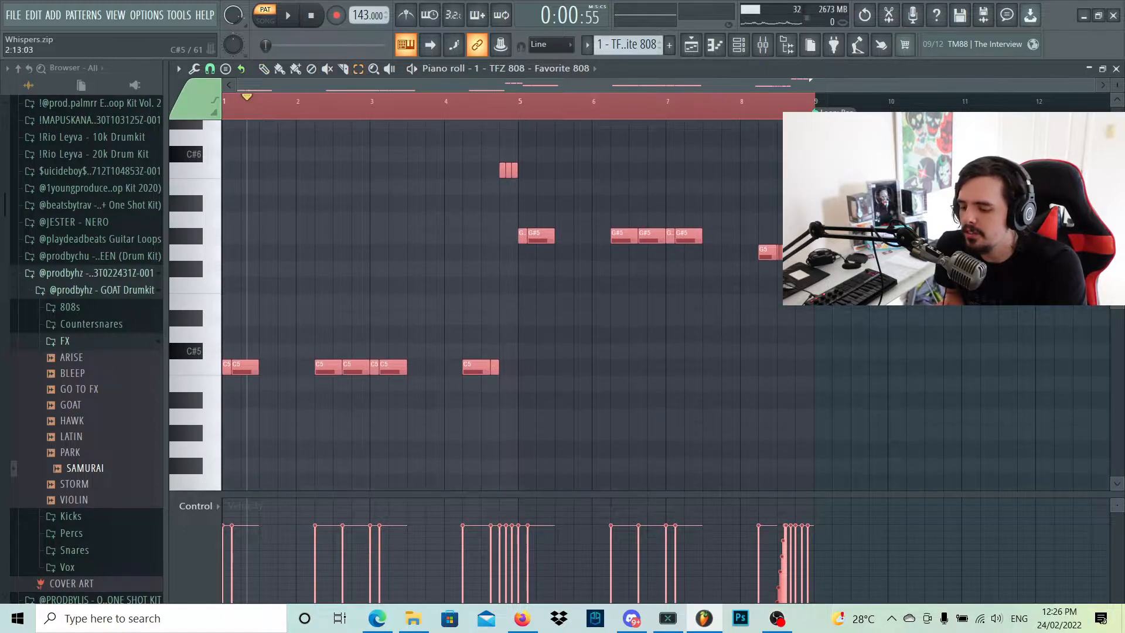
{"action": "left_click_drag", "start_coordinate": [351, 342], "coordinate": [403, 408]}
{"action": "scroll", "coordinate": [514, 307], "scroll_direction": "up", "scroll_amount": 1}
{"action": "left_click_drag", "start_coordinate": [425, 163], "coordinate": [560, 242]}
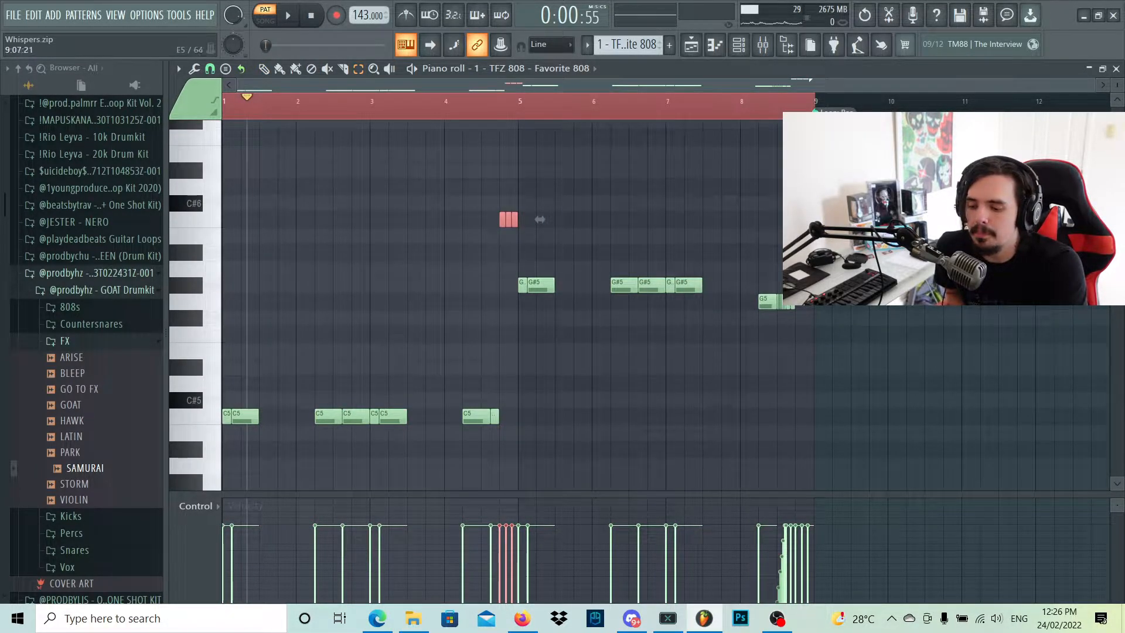
{"action": "left_click_drag", "start_coordinate": [751, 275], "coordinate": [808, 325]}
{"action": "scroll", "coordinate": [817, 449], "scroll_direction": "up", "scroll_amount": 3}
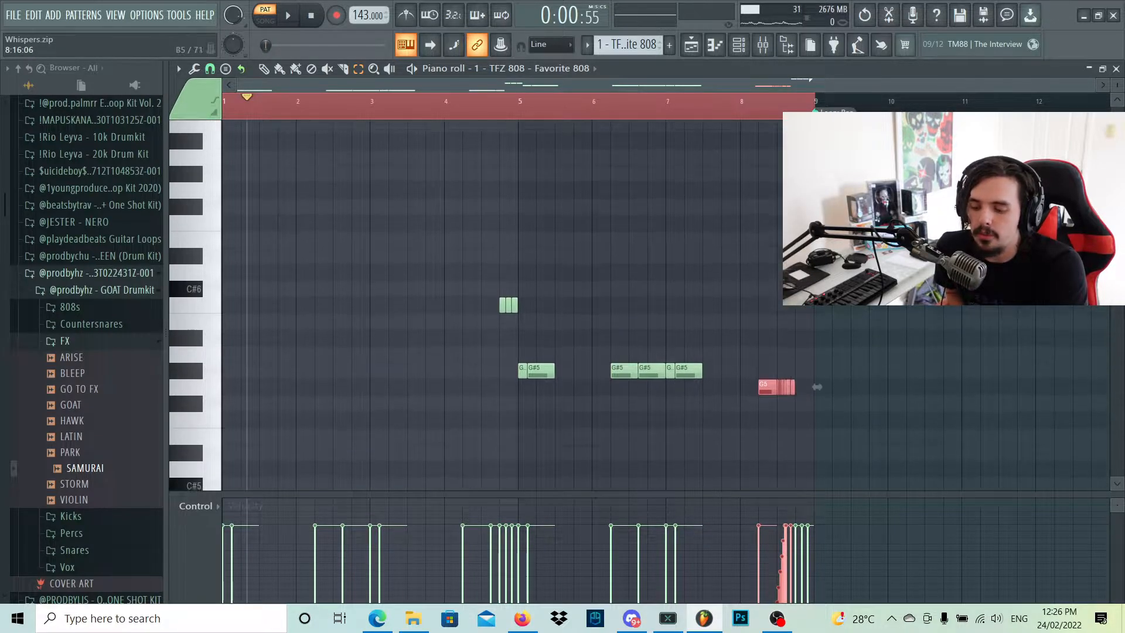
{"action": "left_click_drag", "start_coordinate": [765, 219], "coordinate": [815, 253]}
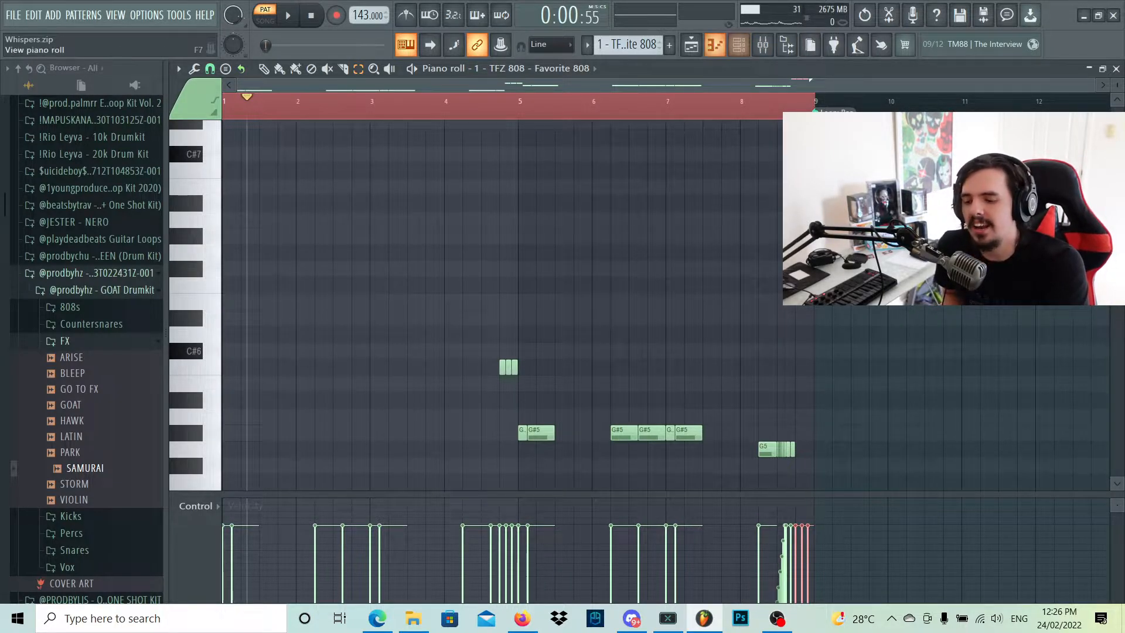
{"action": "left_click", "coordinate": [692, 44]}
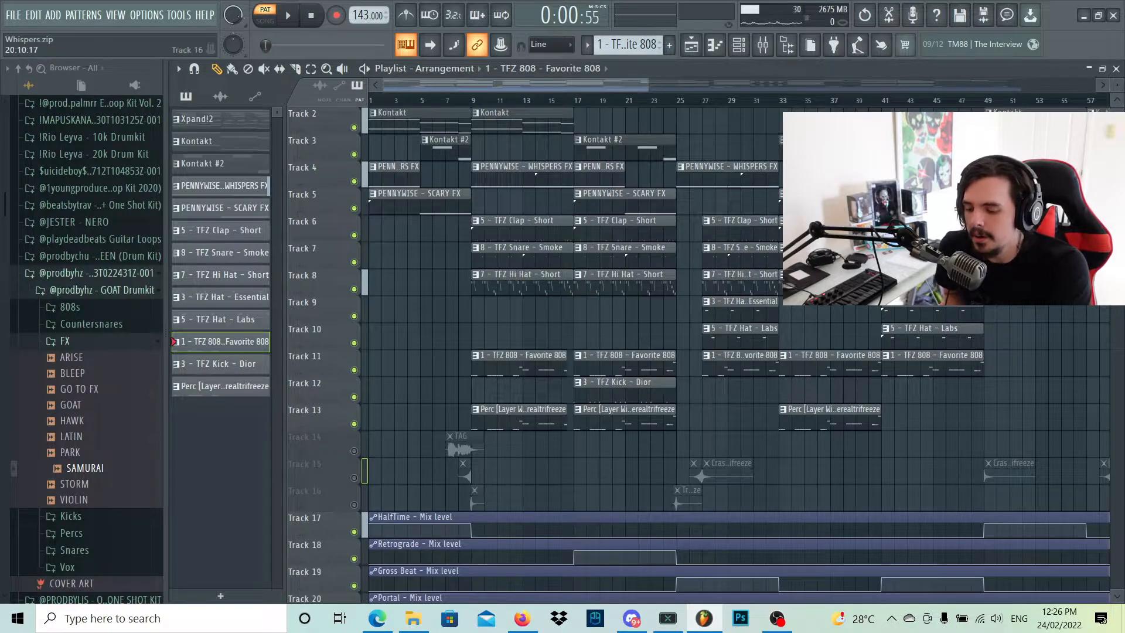
Step: Open the 3 - TFZ Kick - Dior notes in the piano roll, play the kick pattern through and return to the playlist
{"action": "double_click", "coordinate": [621, 394]}
{"action": "left_click_drag", "start_coordinate": [593, 85], "coordinate": [446, 85]}
{"action": "scroll", "coordinate": [345, 263], "scroll_direction": "up", "scroll_amount": 5}
{"action": "scroll", "coordinate": [345, 263], "scroll_direction": "down", "scroll_amount": 10}
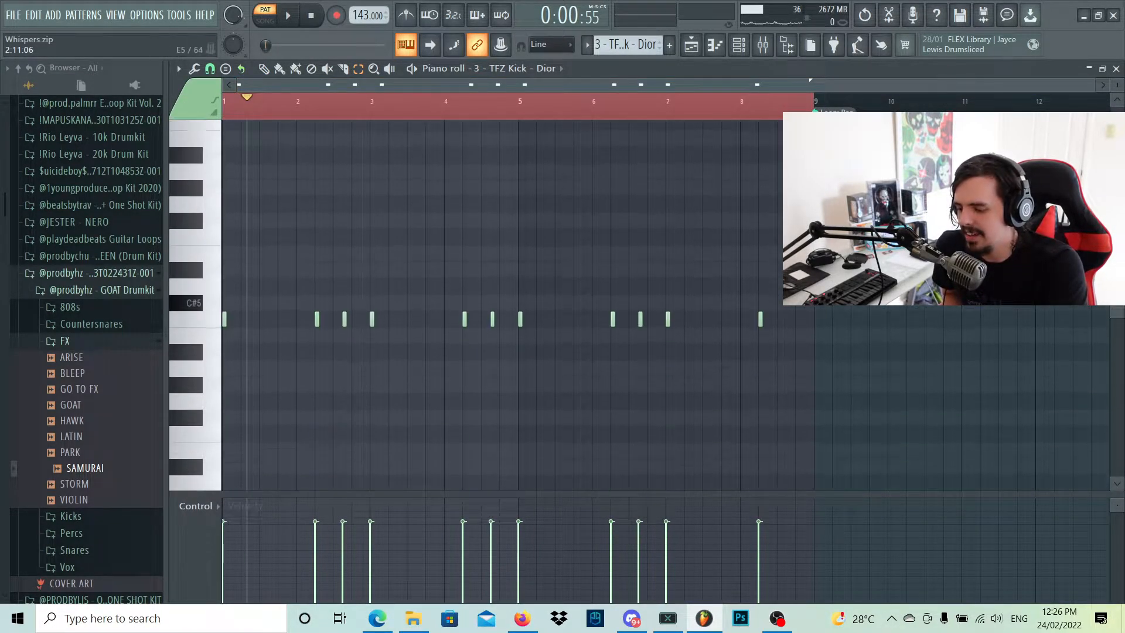
{"action": "key", "text": "space"}
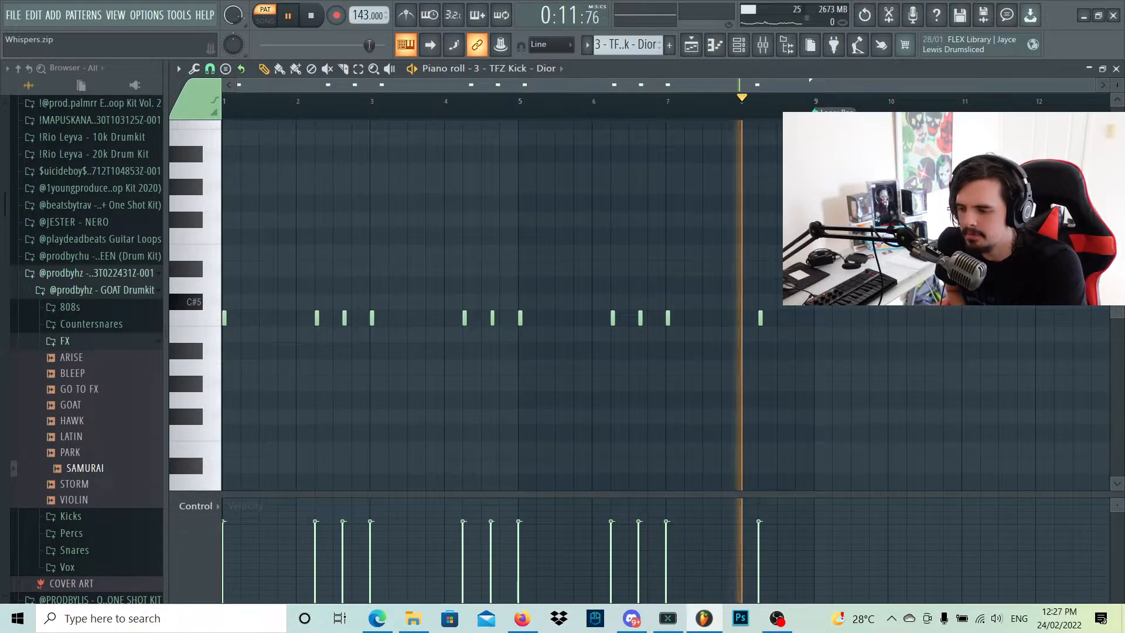
{"action": "key", "text": "space"}
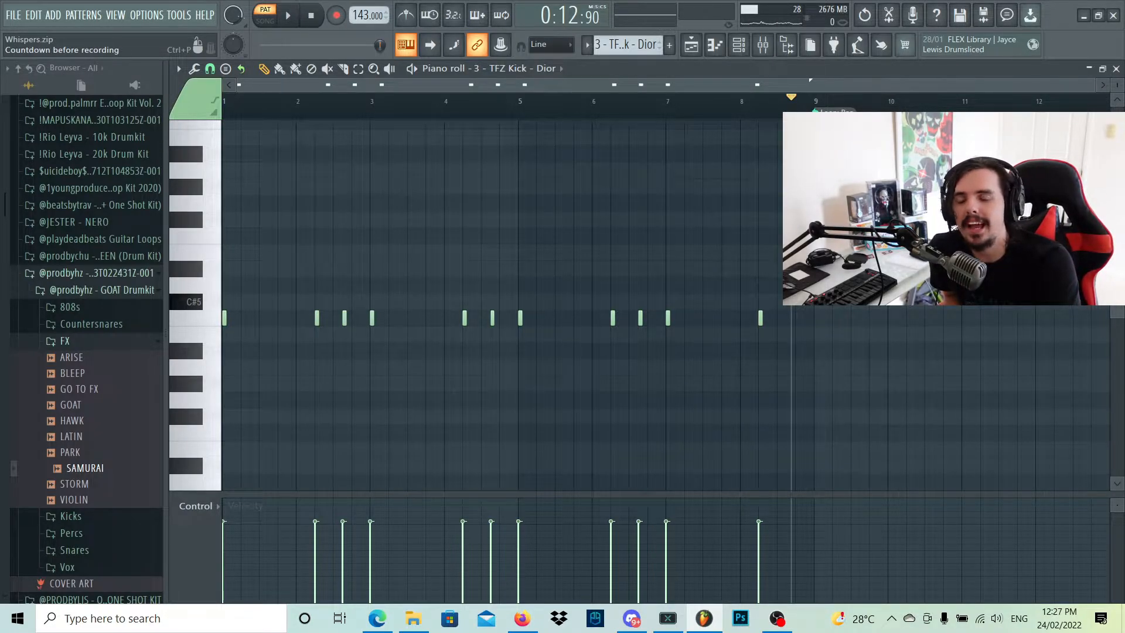
{"action": "left_click", "coordinate": [692, 45]}
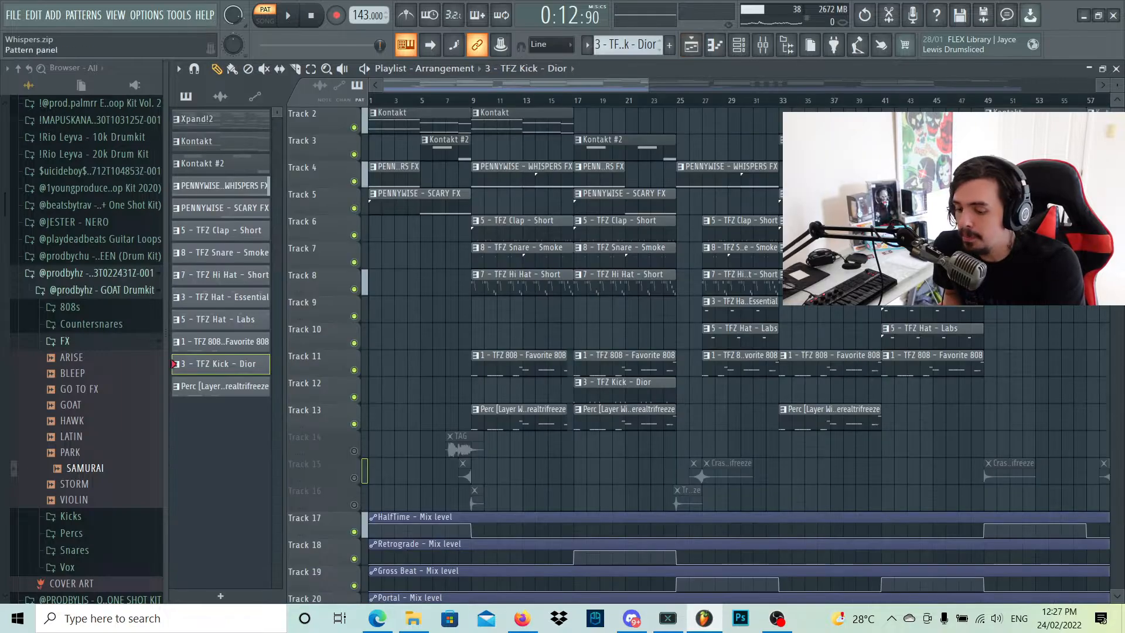
Step: Open the Perc [Layer With 808] notes in the piano roll and select all notes across bars 1 to 8
{"action": "double_click", "coordinate": [535, 416]}
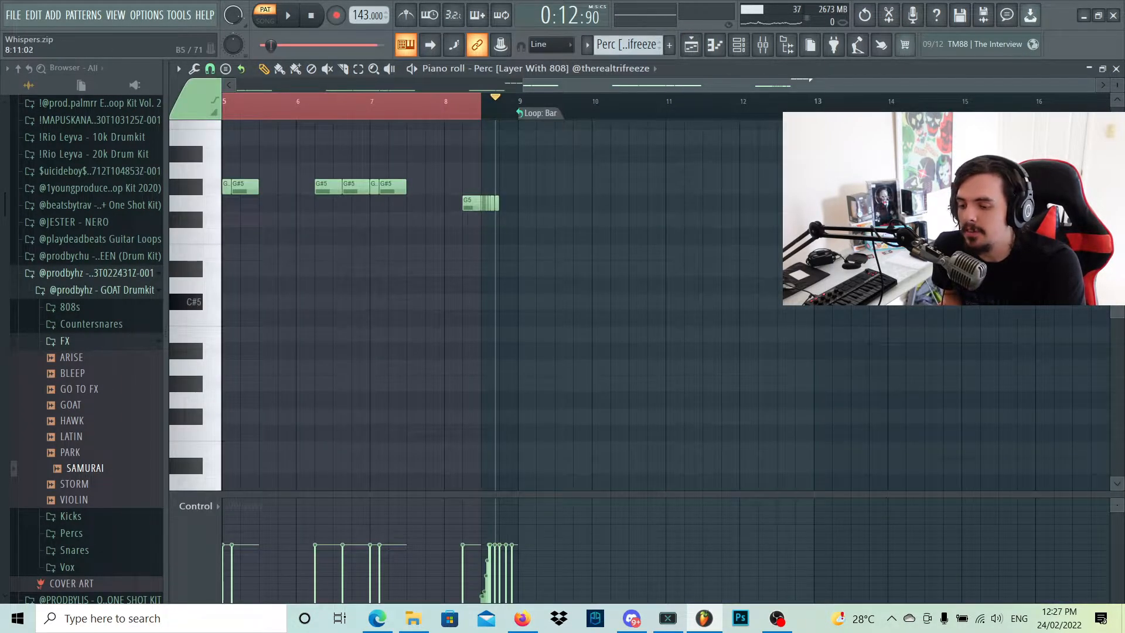
{"action": "right_click", "coordinate": [470, 114]}
{"action": "left_click", "coordinate": [481, 108]}
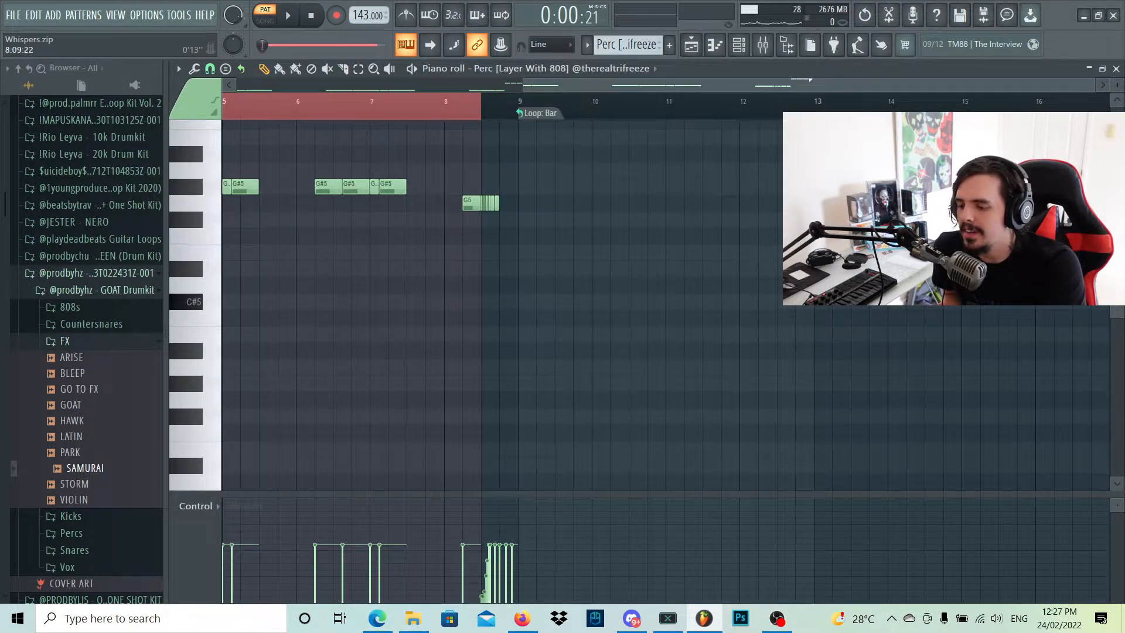
{"action": "left_click_drag", "start_coordinate": [481, 108], "coordinate": [539, 162]}
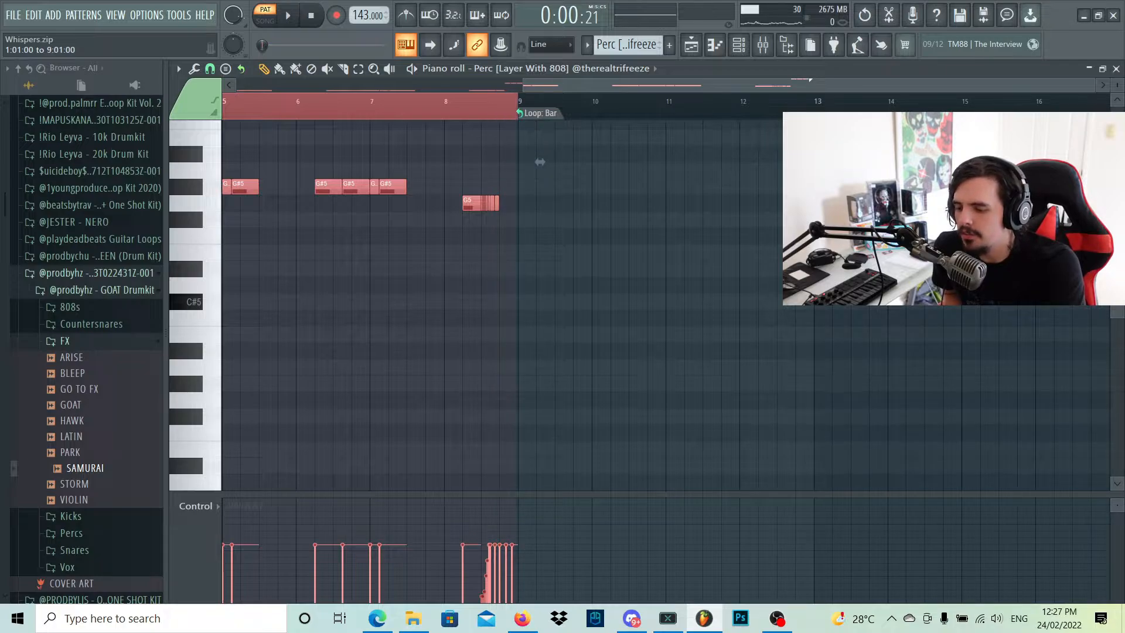
{"action": "left_click_drag", "start_coordinate": [523, 86], "coordinate": [237, 86]}
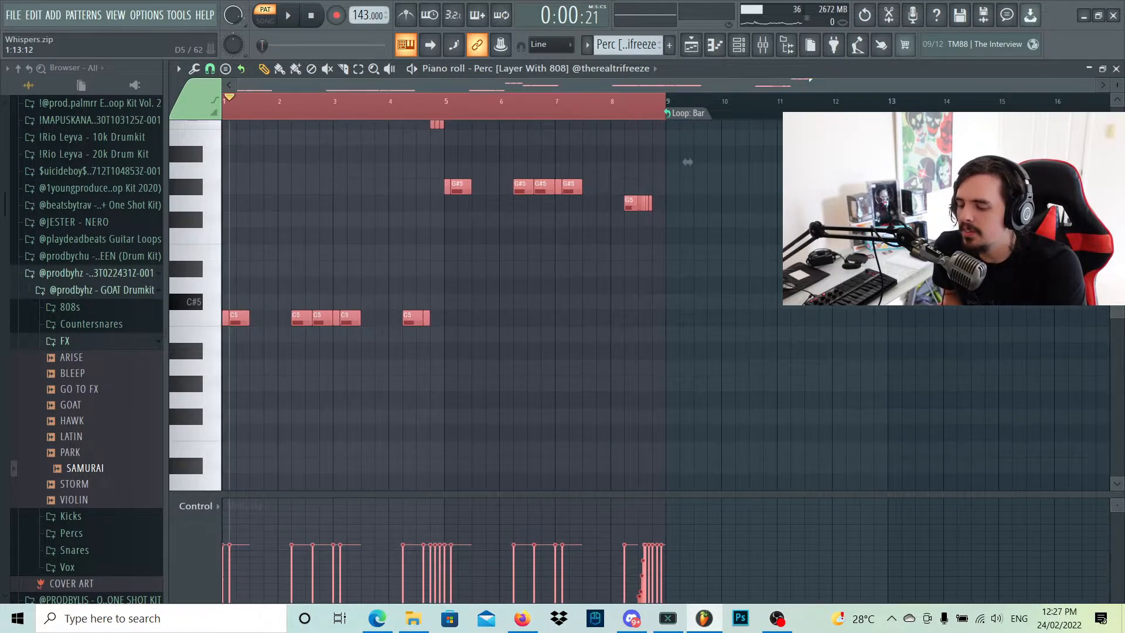
Step: Play the opening bars of the perc pattern, look over its higher notes and return to the playlist
{"action": "key", "text": "space"}
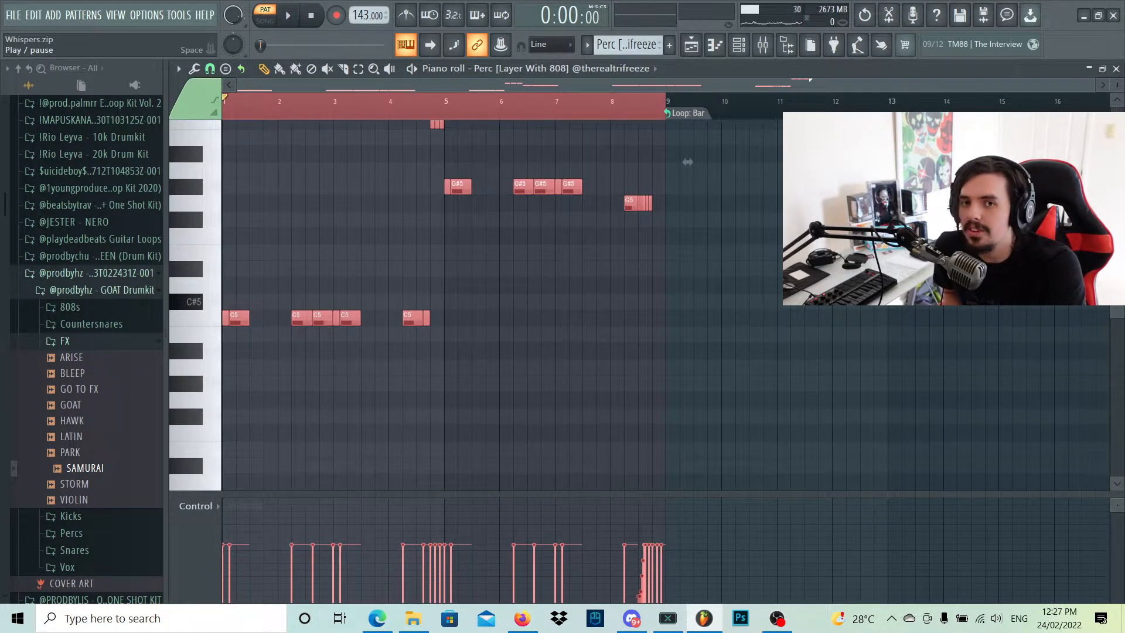
{"action": "key", "text": "space"}
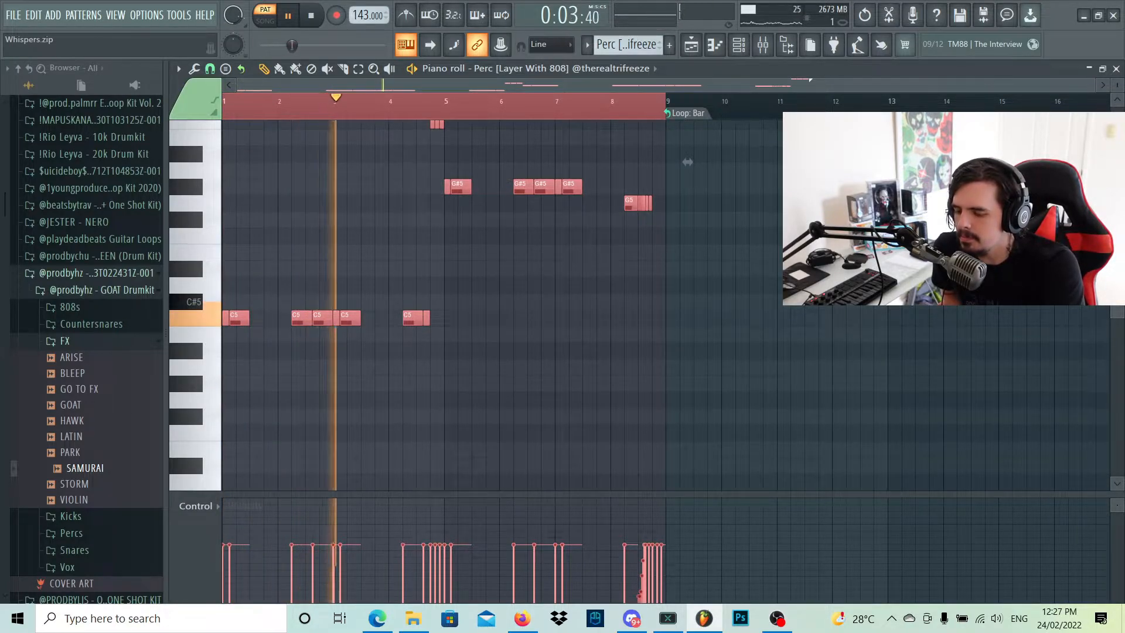
{"action": "key", "text": "space"}
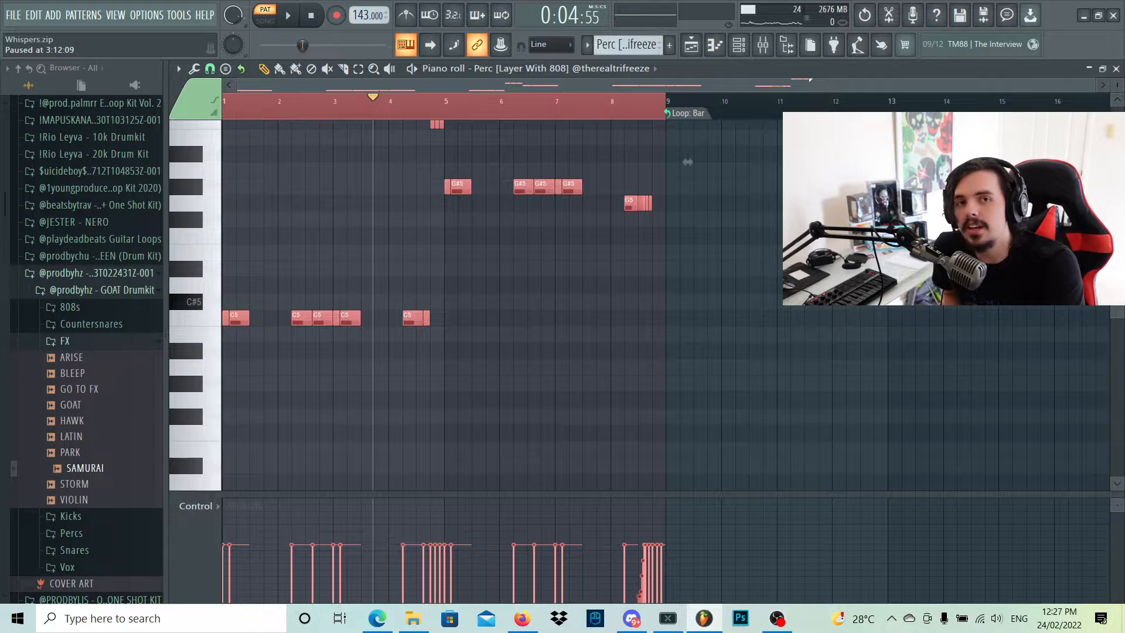
{"action": "scroll", "coordinate": [446, 293], "scroll_direction": "up", "scroll_amount": 4}
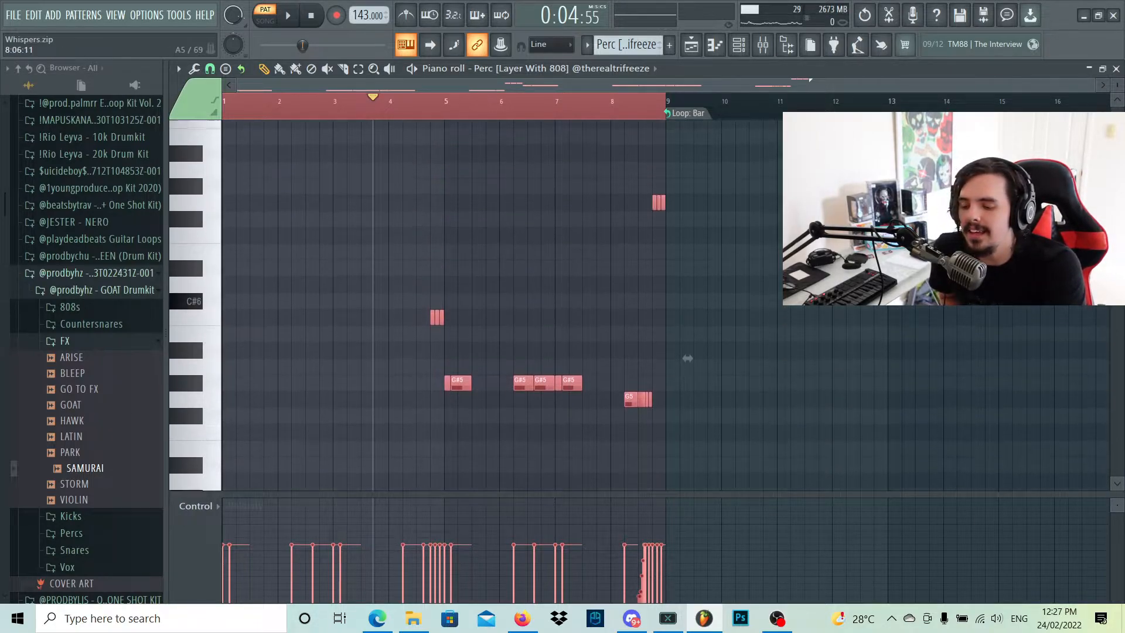
{"action": "scroll", "coordinate": [445, 293], "scroll_direction": "up", "scroll_amount": 1}
{"action": "scroll", "coordinate": [445, 293], "scroll_direction": "down", "scroll_amount": 2}
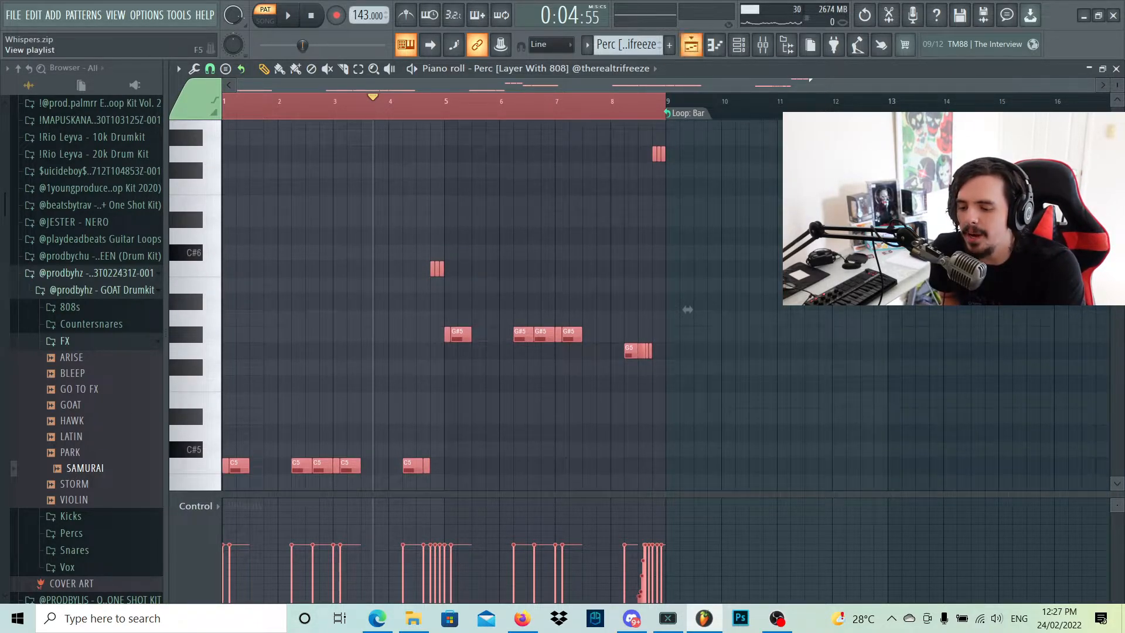
{"action": "key", "text": "F5"}
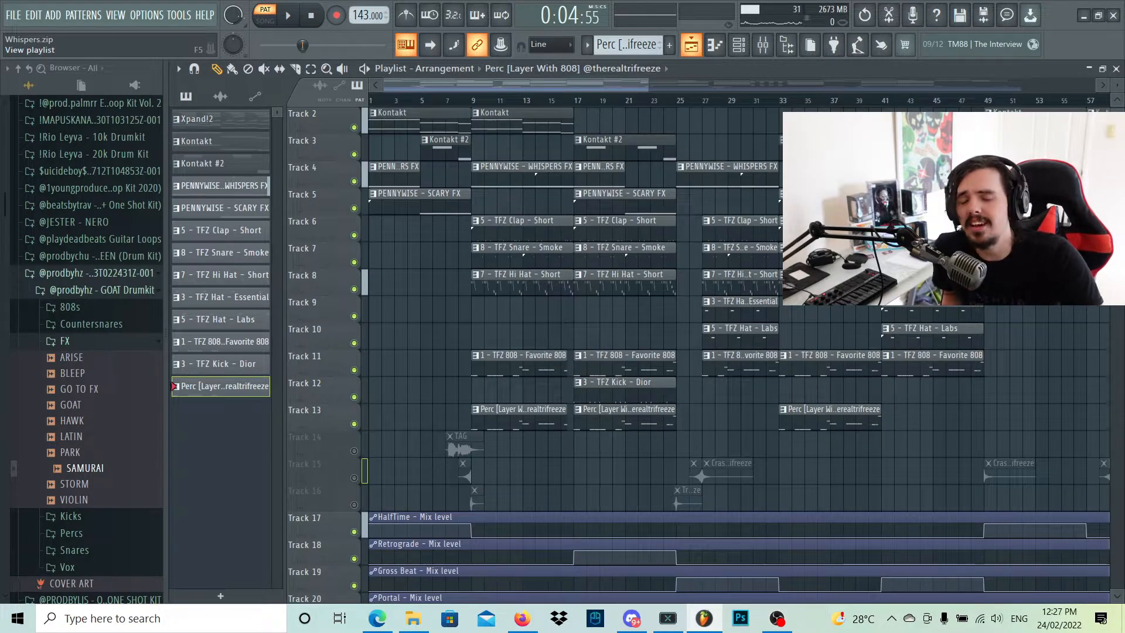
Step: Open the 3 - TFZ Hat - Essential notes in the piano roll, play the first hit from the start and return to the playlist
{"action": "double_click", "coordinate": [740, 308]}
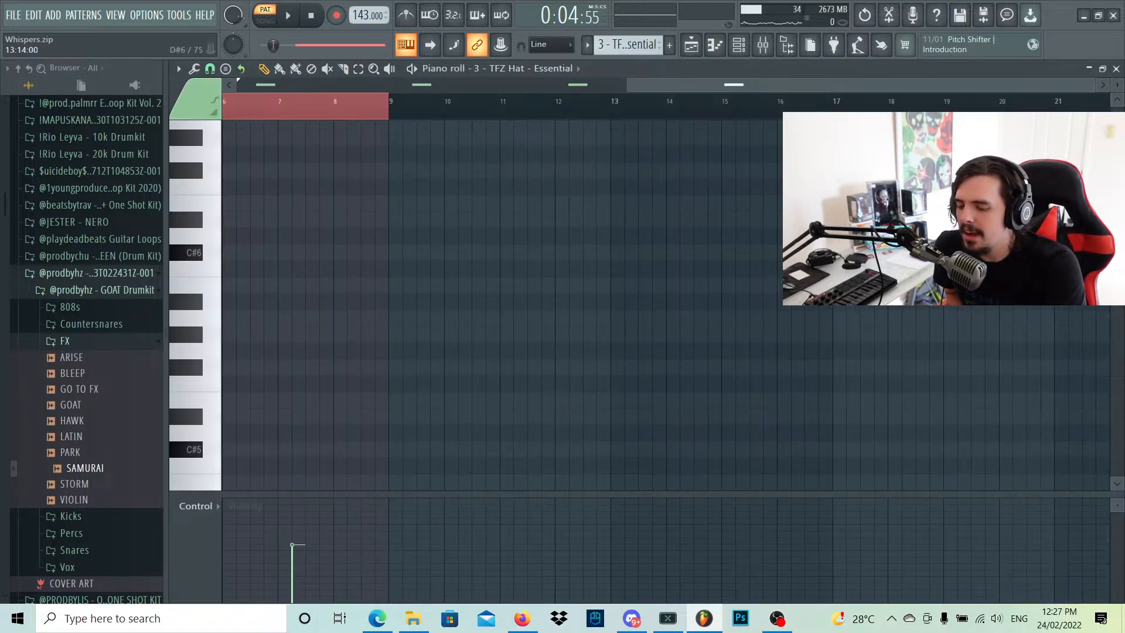
{"action": "left_click_drag", "start_coordinate": [704, 86], "coordinate": [375, 86]}
{"action": "key", "text": "space"}
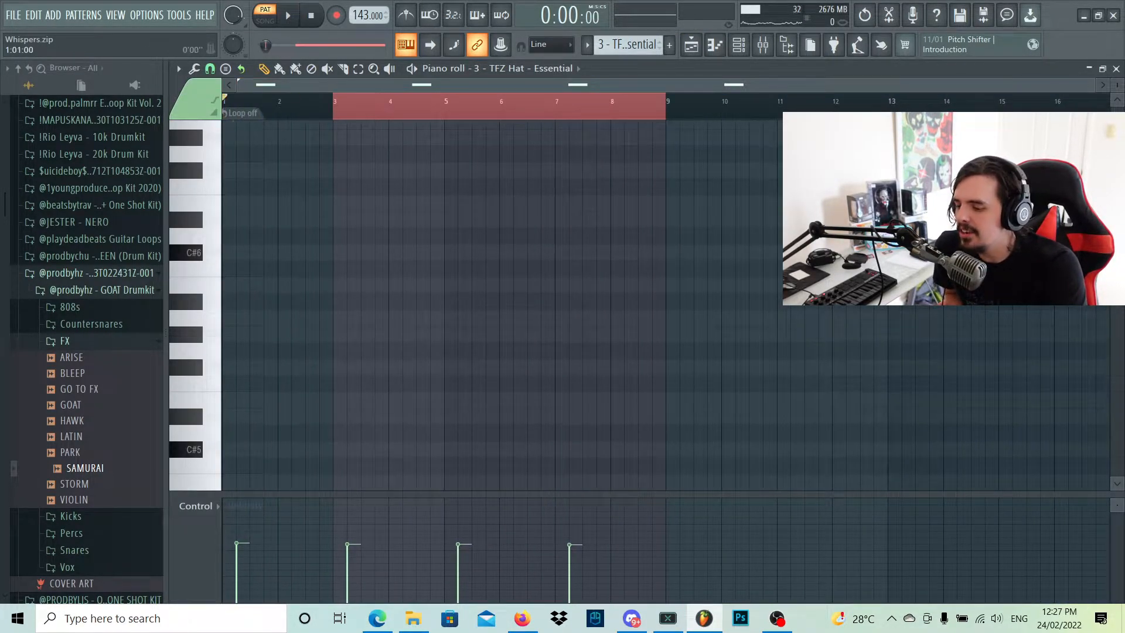
{"action": "scroll", "coordinate": [498, 305], "scroll_direction": "down", "scroll_amount": 5}
{"action": "key", "text": "space"}
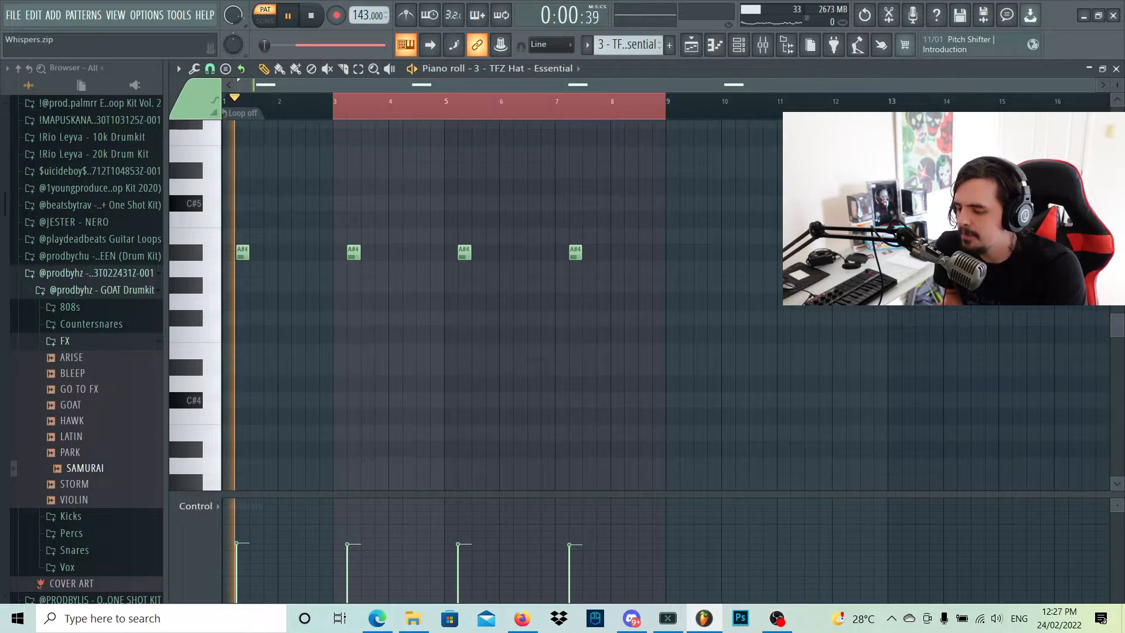
{"action": "key", "text": "space"}
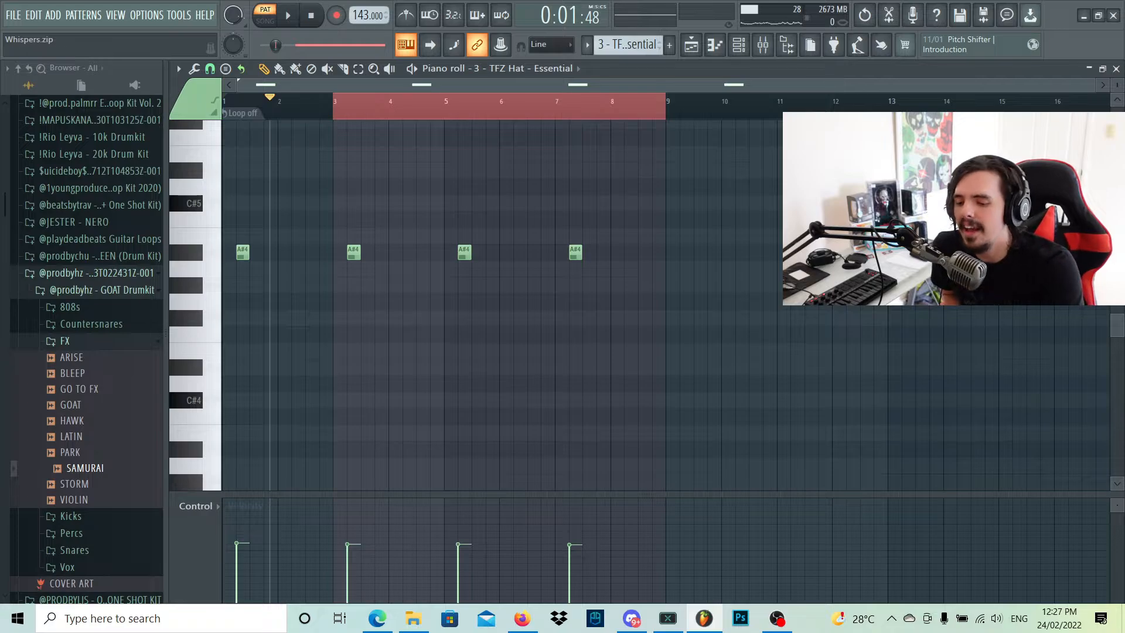
{"action": "left_click", "coordinate": [692, 44]}
Step: Open the 5 - TFZ Hat - Labs notes in the piano roll, play the first hit from the start and return to the playlist
{"action": "double_click", "coordinate": [740, 331]}
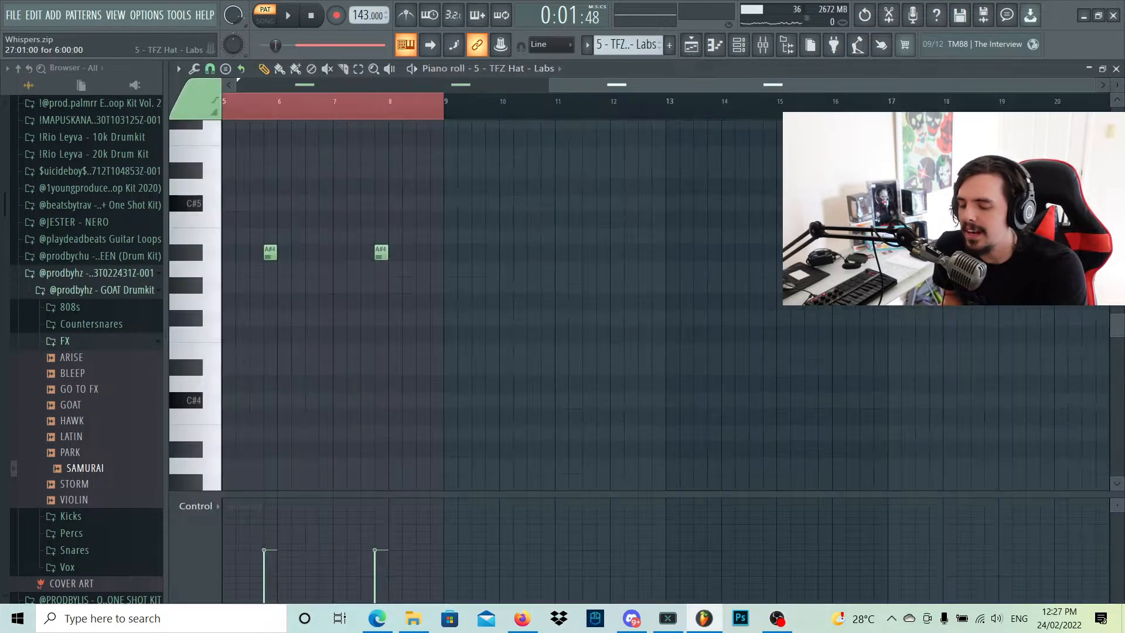
{"action": "left_click_drag", "start_coordinate": [586, 85], "coordinate": [274, 85]}
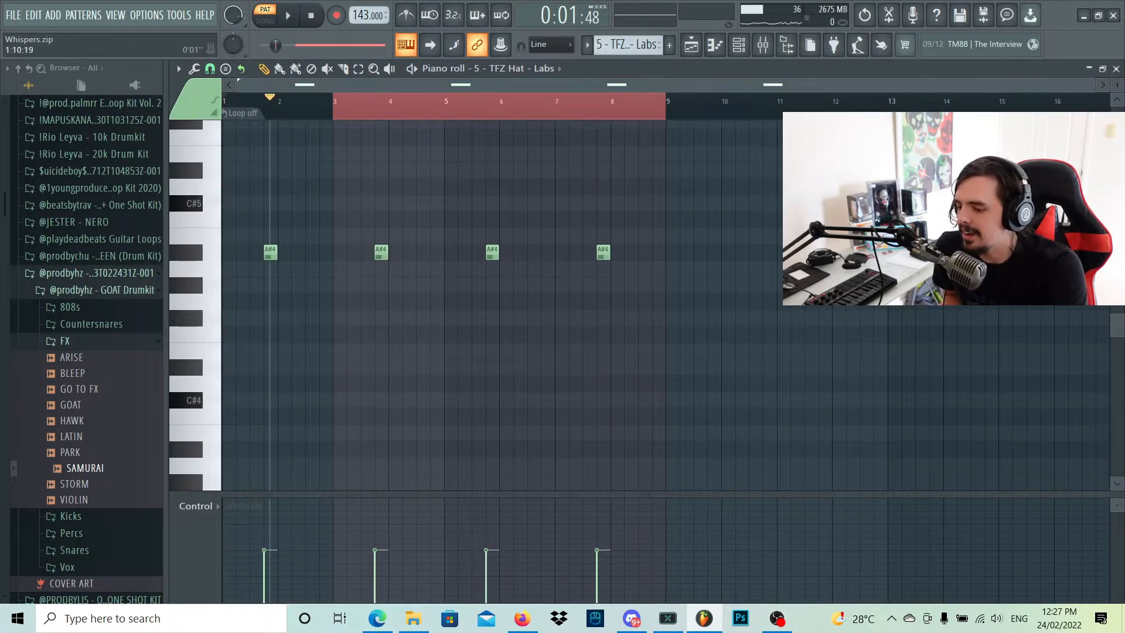
{"action": "left_click", "coordinate": [311, 15]}
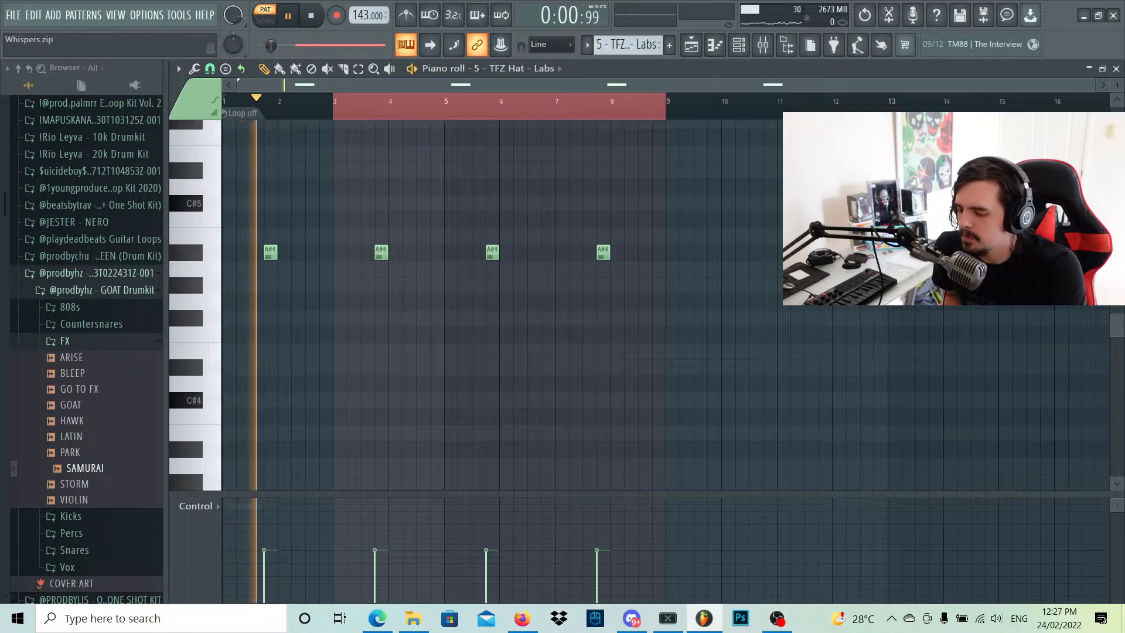
{"action": "key", "text": "space"}
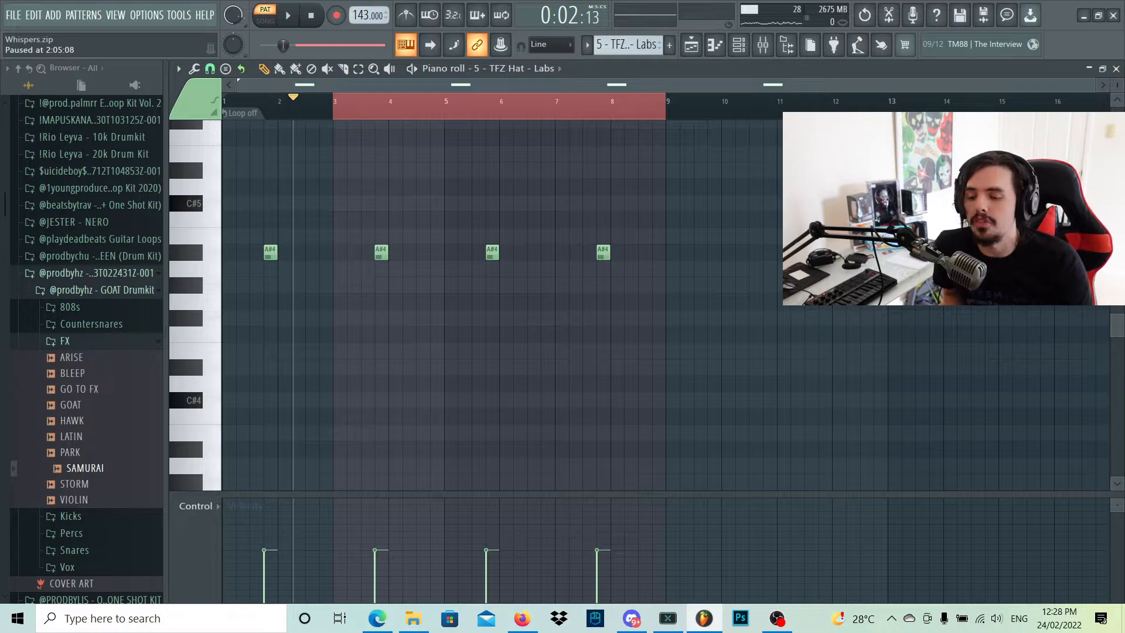
{"action": "left_click", "coordinate": [692, 44]}
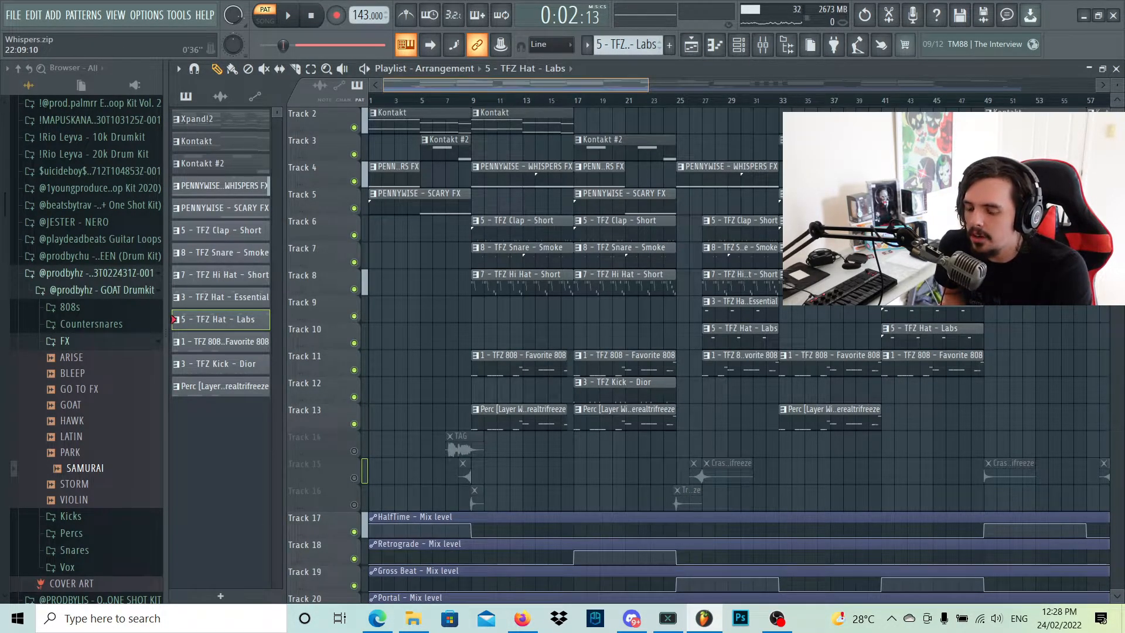
Step: Examine the HalfTime, Retrograde, Gross Beat, Portal, Master volume and REVERB_MASTER automation clips on tracks 17 to 22 across the whole arrangement
{"action": "left_click_drag", "start_coordinate": [648, 85], "coordinate": [1038, 85]}
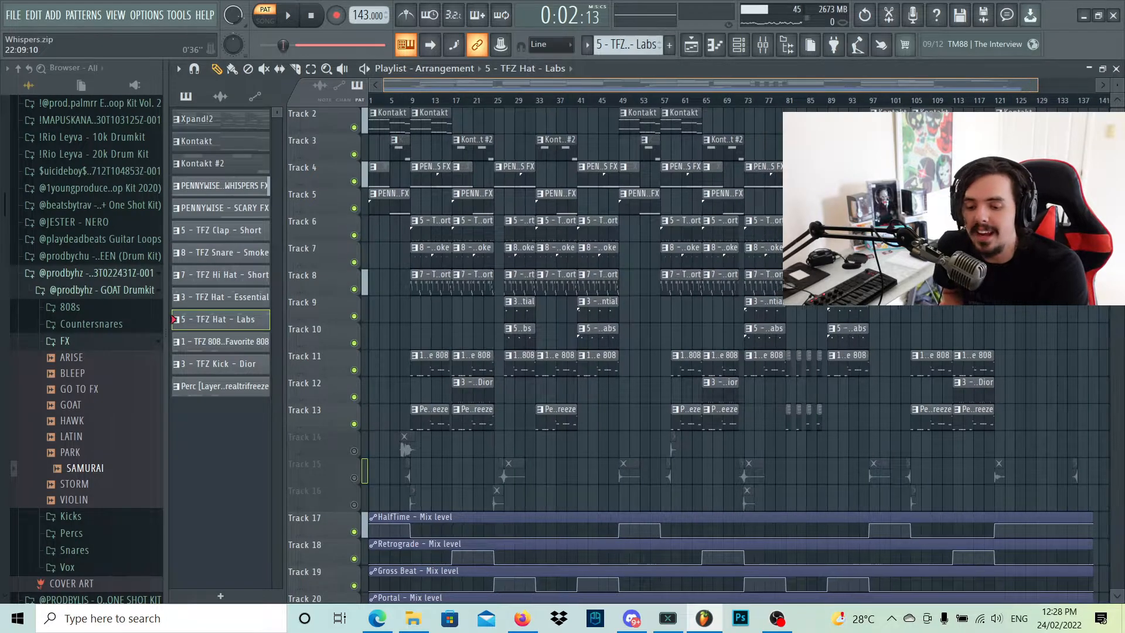
{"action": "mouse_move", "coordinate": [1117, 85]}
{"action": "left_mouse_down"}
{"action": "mouse_move", "coordinate": [1117, 100]}
{"action": "mouse_move", "coordinate": [1117, 86]}
{"action": "left_mouse_up"}
{"action": "scroll", "coordinate": [970, 164], "scroll_direction": "down", "scroll_amount": 4}
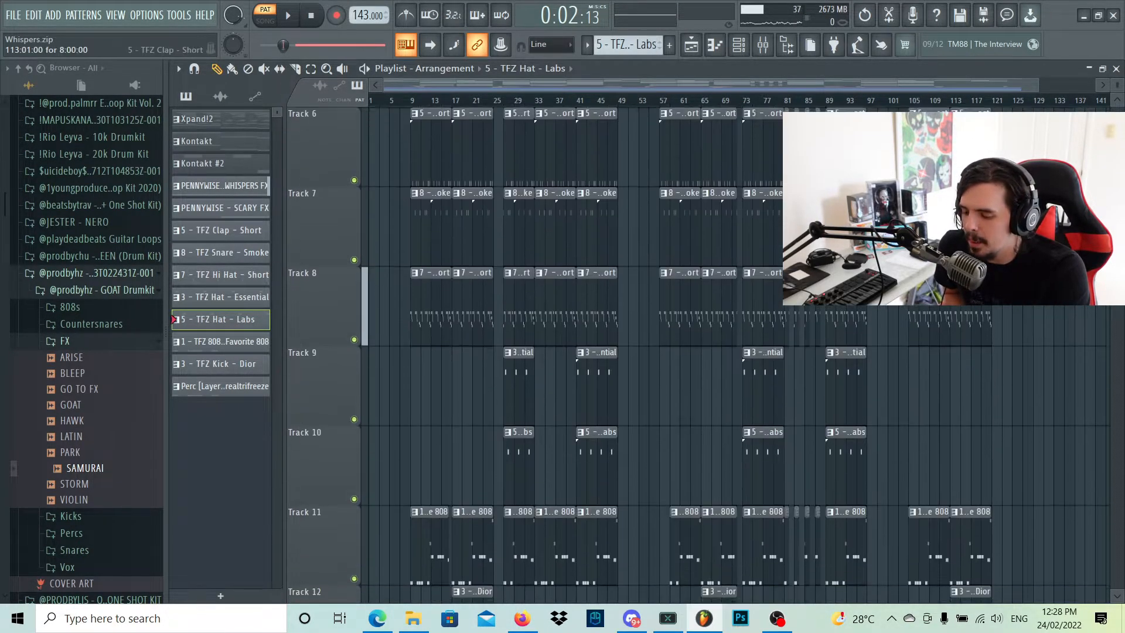
{"action": "scroll", "coordinate": [970, 164], "scroll_direction": "down", "scroll_amount": 10}
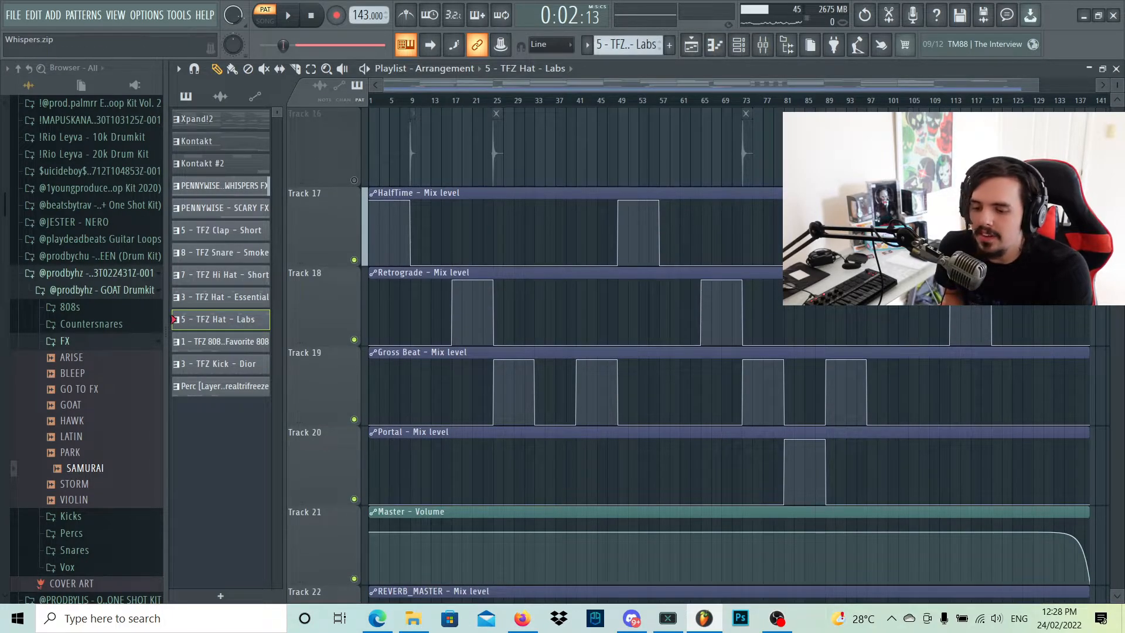
{"action": "left_click_drag", "start_coordinate": [1038, 86], "coordinate": [584, 85]}
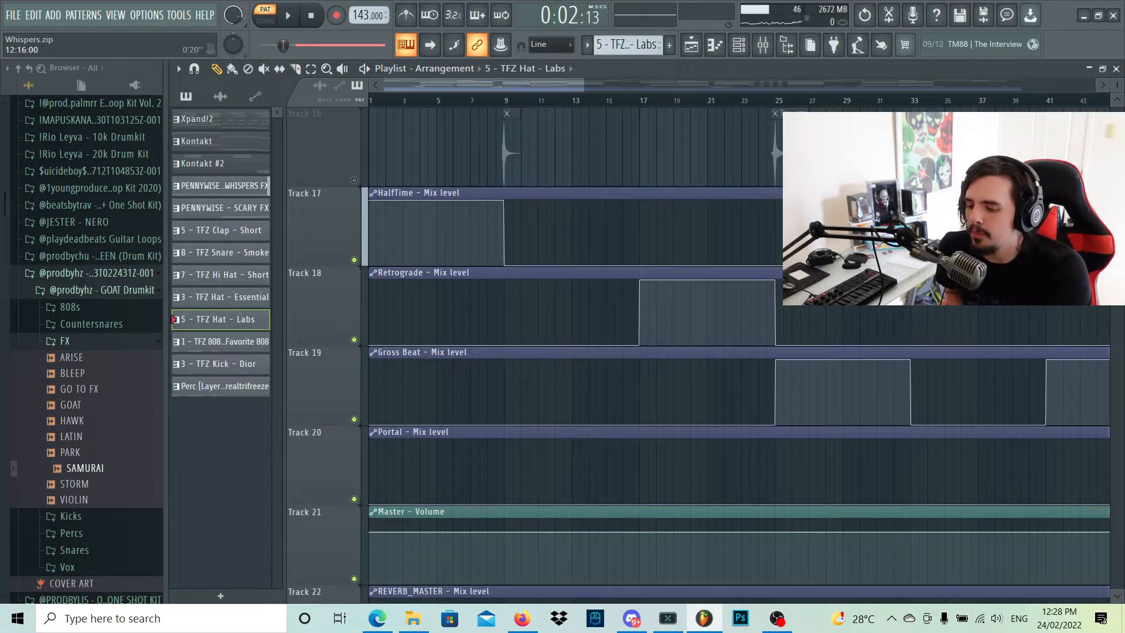
{"action": "left_click_drag", "start_coordinate": [584, 86], "coordinate": [1095, 85]}
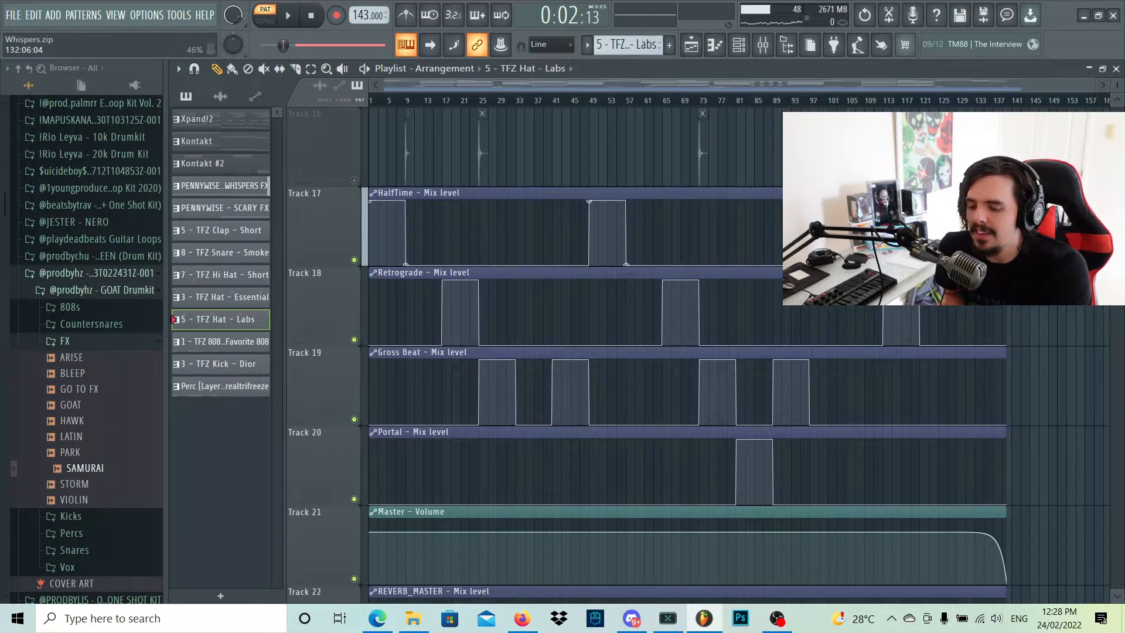
{"action": "scroll", "coordinate": [972, 235], "scroll_direction": "up", "scroll_amount": 5}
{"action": "scroll", "coordinate": [972, 235], "scroll_direction": "down", "scroll_amount": 3}
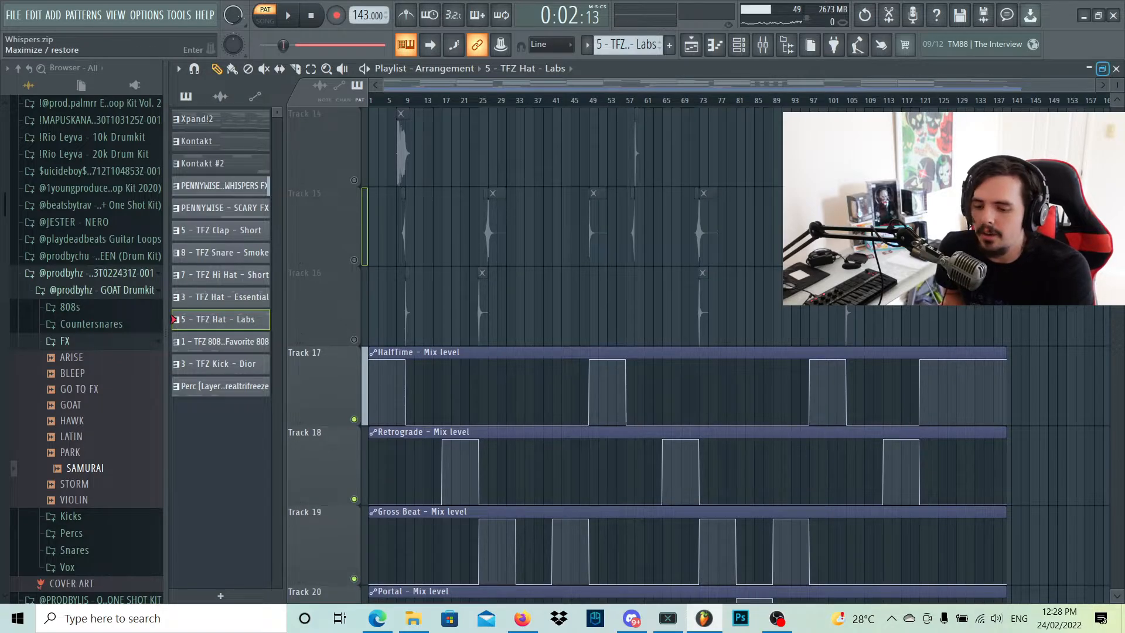
{"action": "left_click_drag", "start_coordinate": [1117, 86], "coordinate": [1118, 102]}
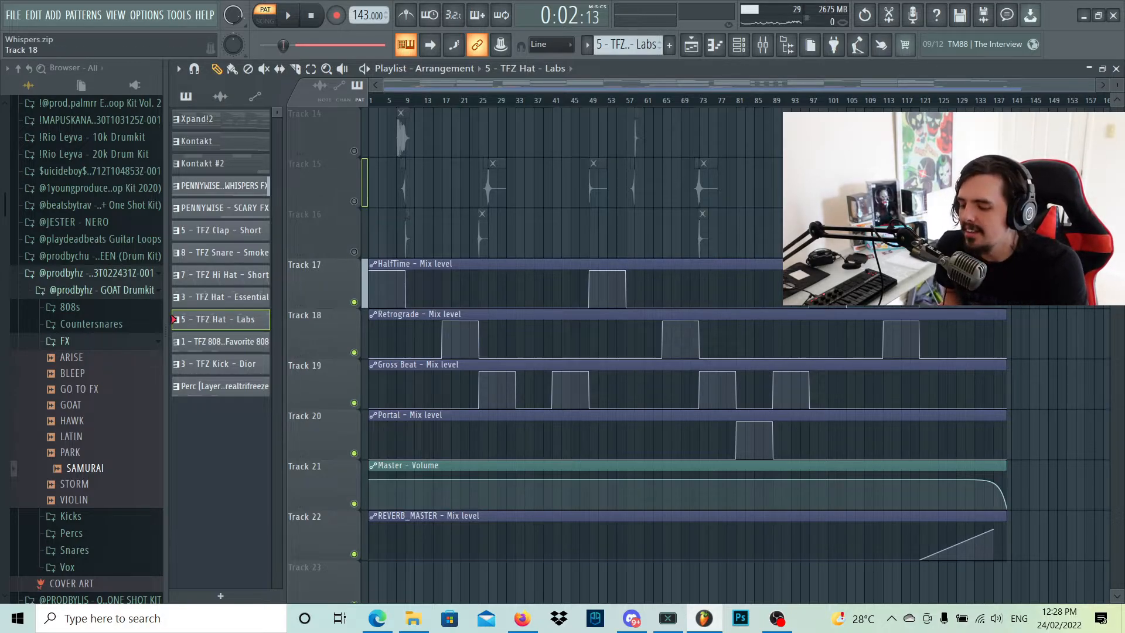
{"action": "scroll", "coordinate": [537, 338], "scroll_direction": "up", "scroll_amount": 2}
{"action": "scroll", "coordinate": [538, 338], "scroll_direction": "down", "scroll_amount": 2}
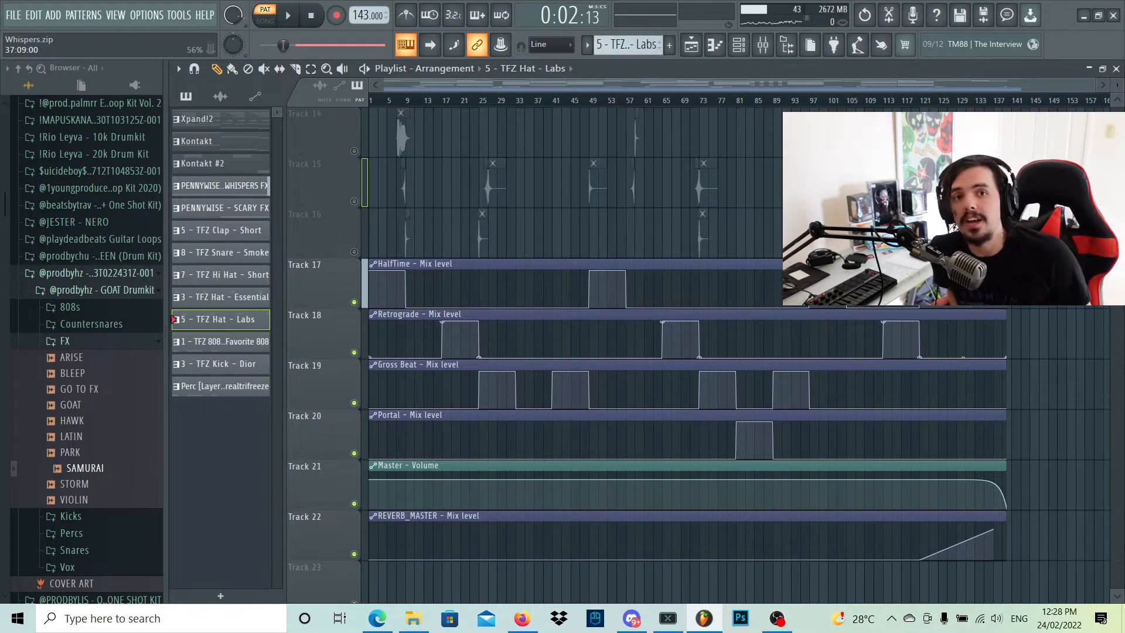
{"action": "scroll", "coordinate": [680, 352], "scroll_direction": "up", "scroll_amount": 4}
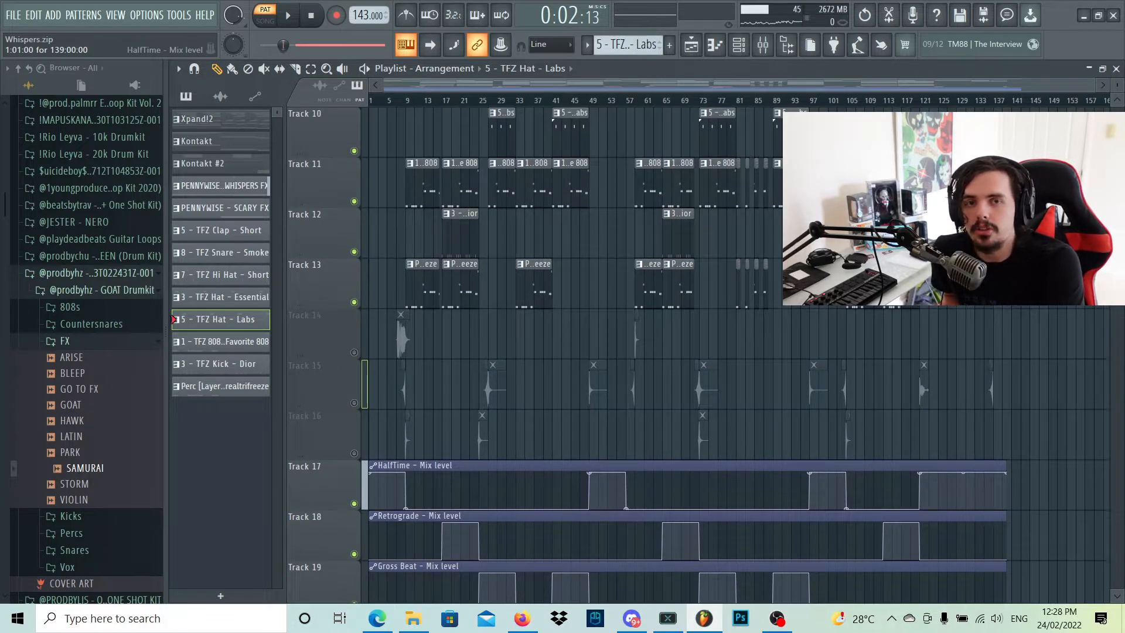
{"action": "scroll", "coordinate": [680, 352], "scroll_direction": "down", "scroll_amount": 3}
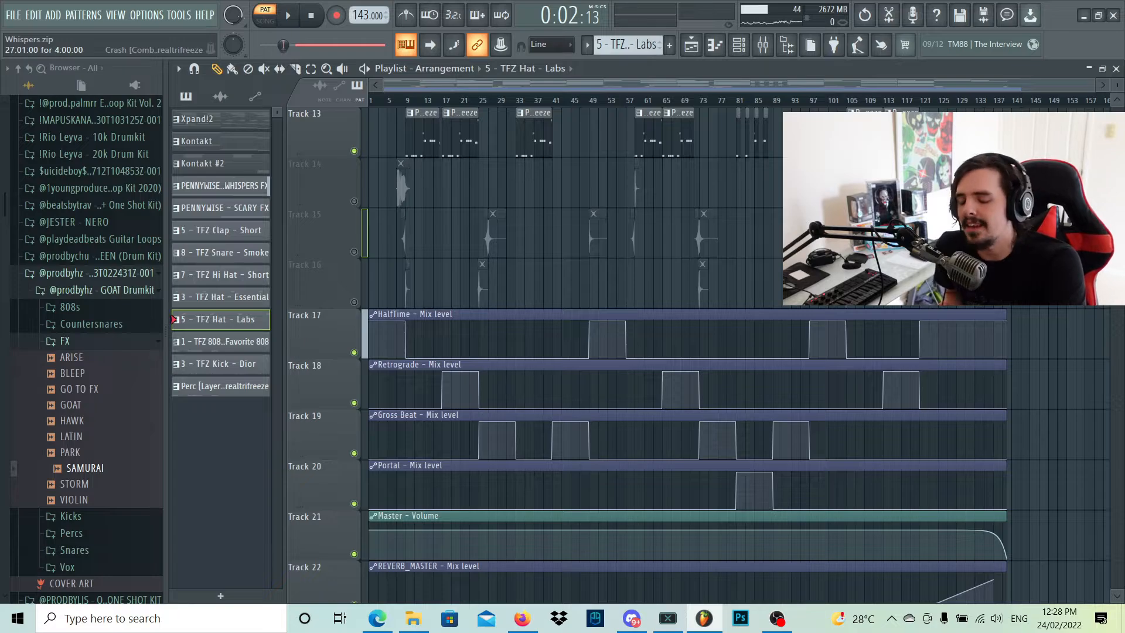
{"action": "scroll", "coordinate": [645, 387], "scroll_direction": "down", "scroll_amount": 1}
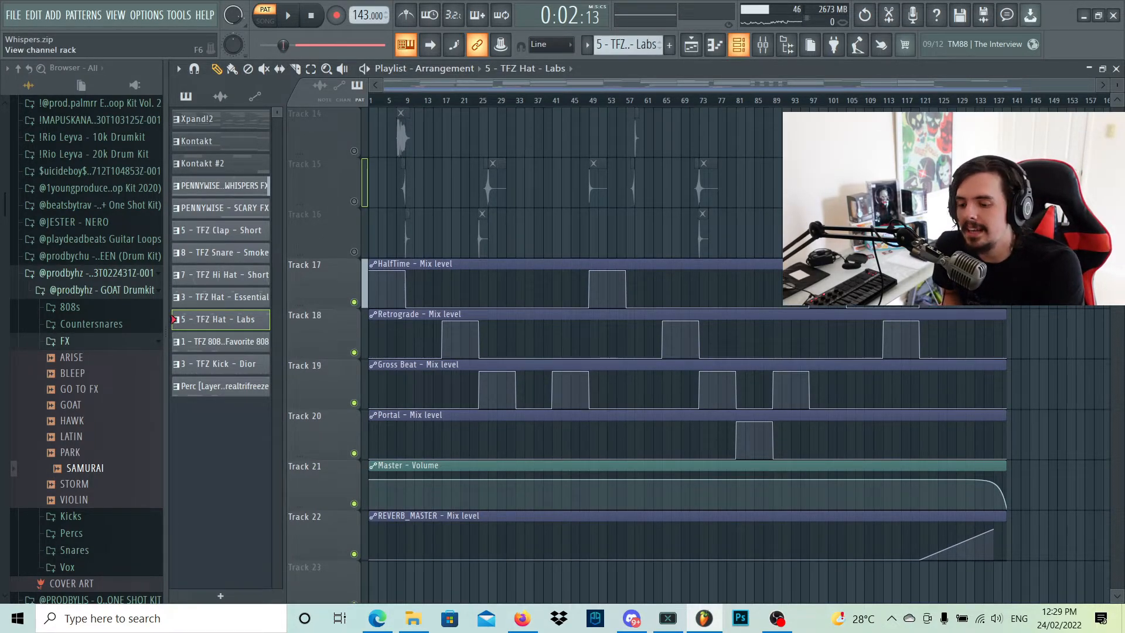
Step: Glance at the channel rack, return to the playlist and review the automation clips from bar 1 to the closing Master volume and REVERB_MASTER curves
{"action": "left_click", "coordinate": [406, 45]}
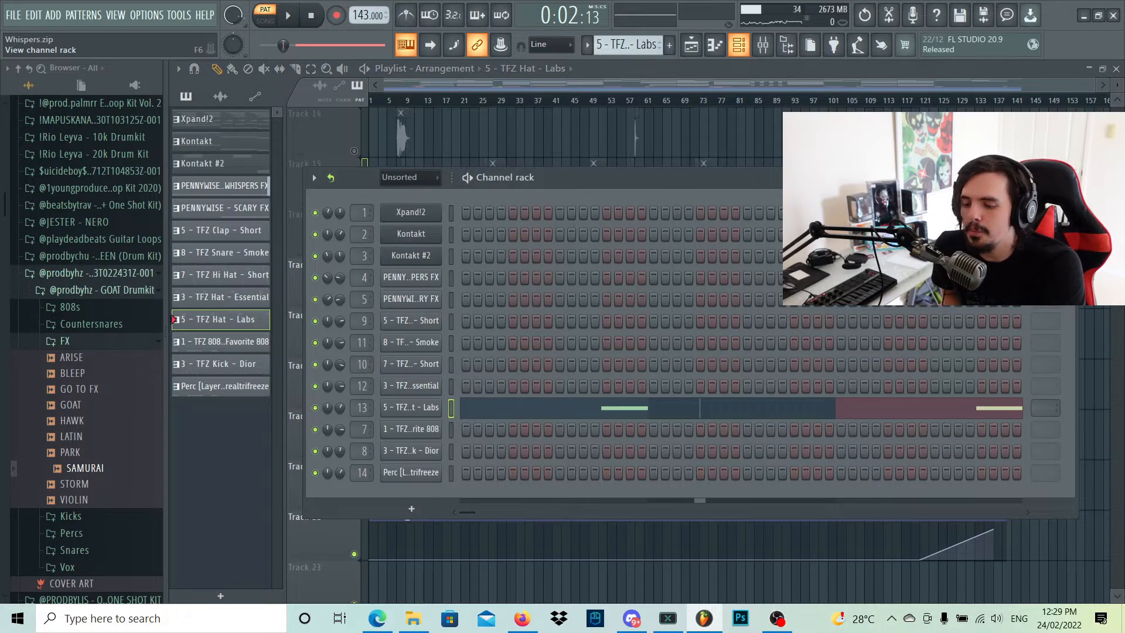
{"action": "left_click", "coordinate": [406, 44]}
{"action": "scroll", "coordinate": [703, 434], "scroll_direction": "up", "scroll_amount": 5}
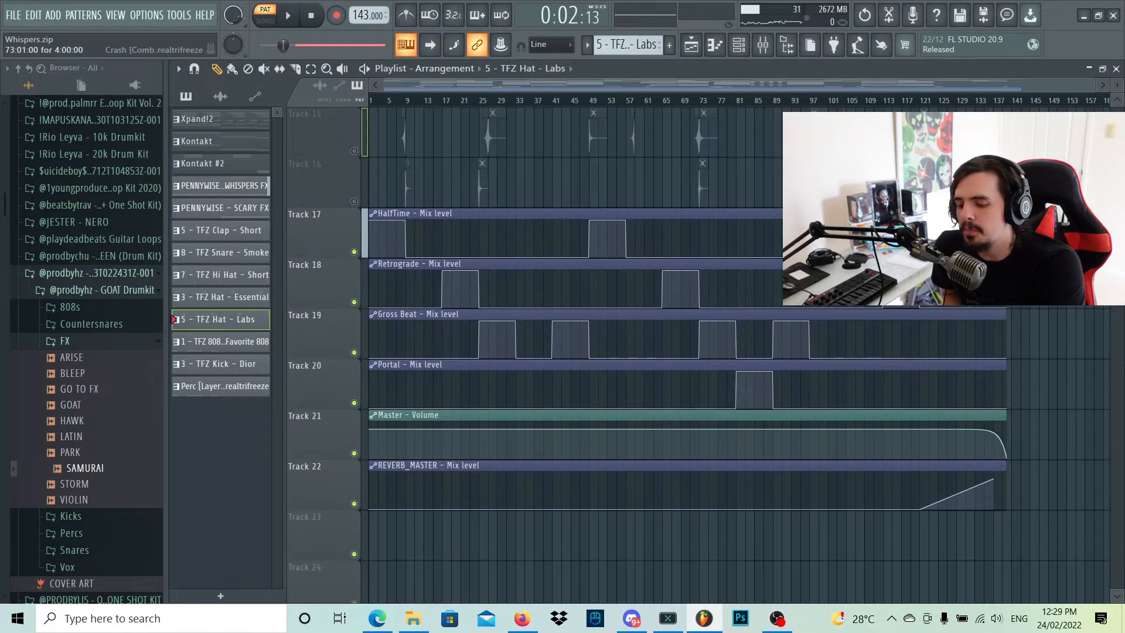
{"action": "scroll", "coordinate": [697, 352], "scroll_direction": "down", "scroll_amount": 6}
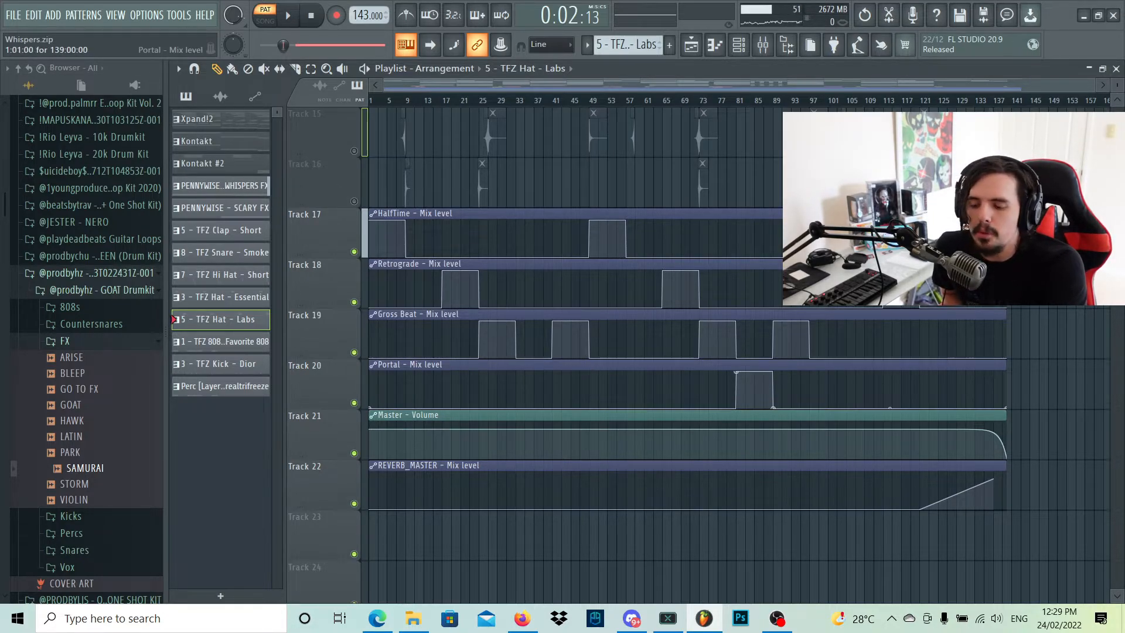
{"action": "scroll", "coordinate": [738, 375], "scroll_direction": "up", "scroll_amount": 5}
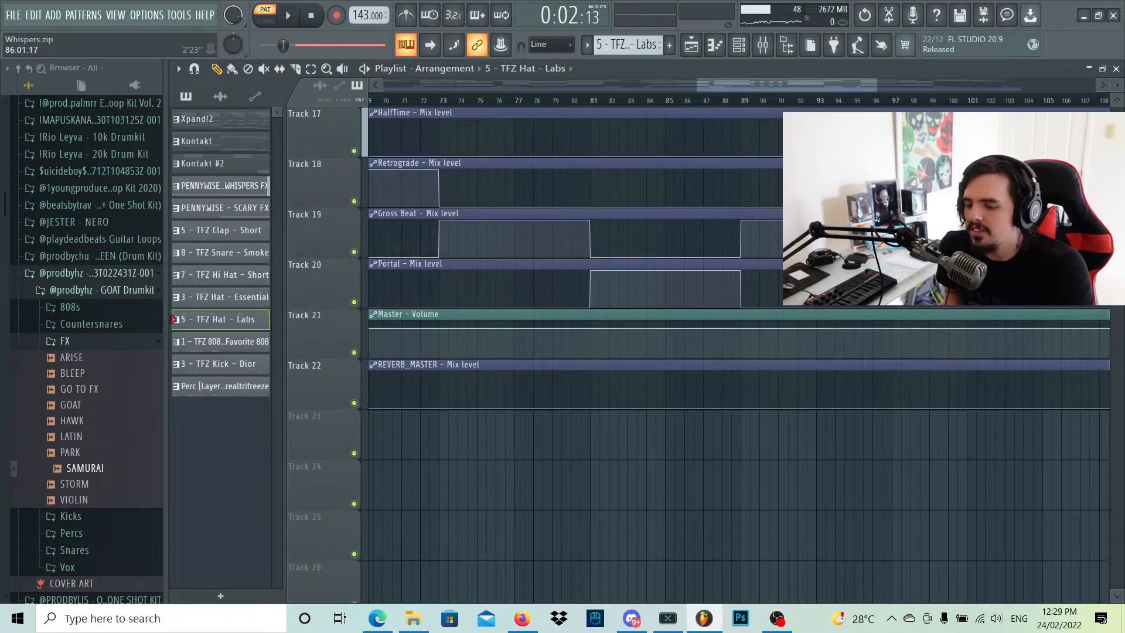
{"action": "left_click_drag", "start_coordinate": [698, 85], "coordinate": [384, 85]}
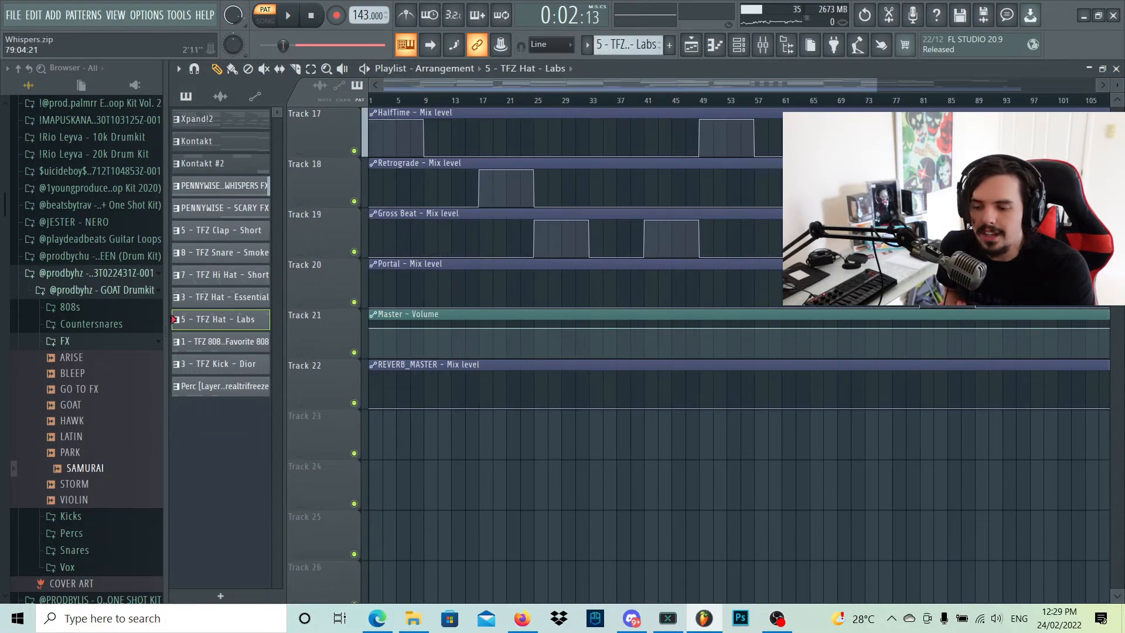
{"action": "left_click_drag", "start_coordinate": [877, 86], "coordinate": [1083, 85]}
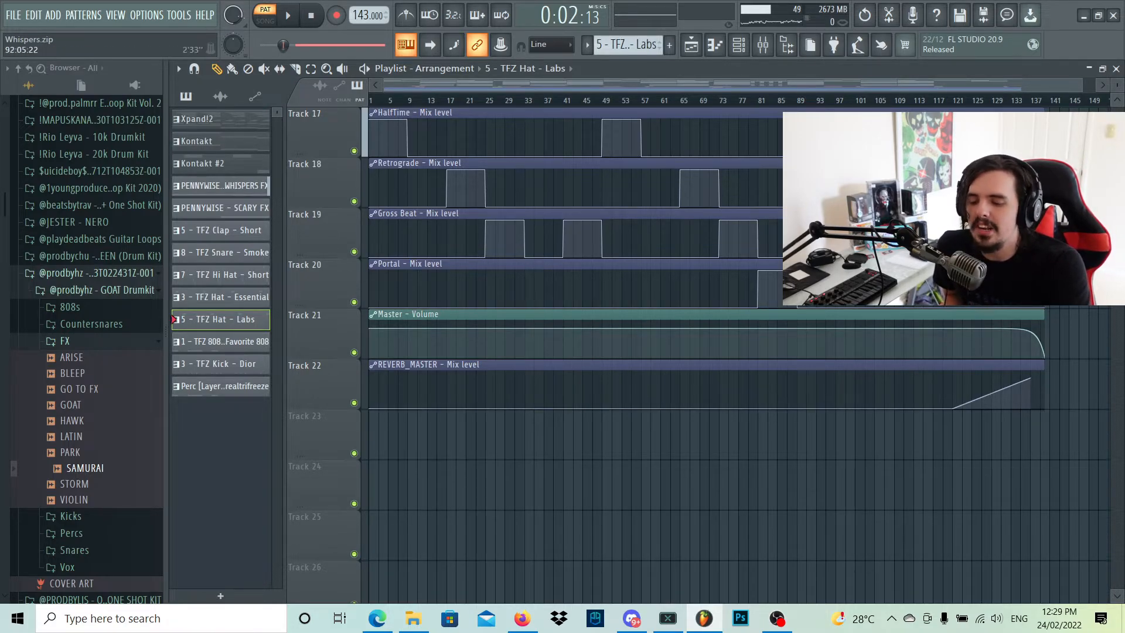
Step: Select Insert 6 in the mixer and inspect its Gross Beat and ValhallaVintageVerb settings, closing the reverb when done
{"action": "left_click", "coordinate": [763, 46]}
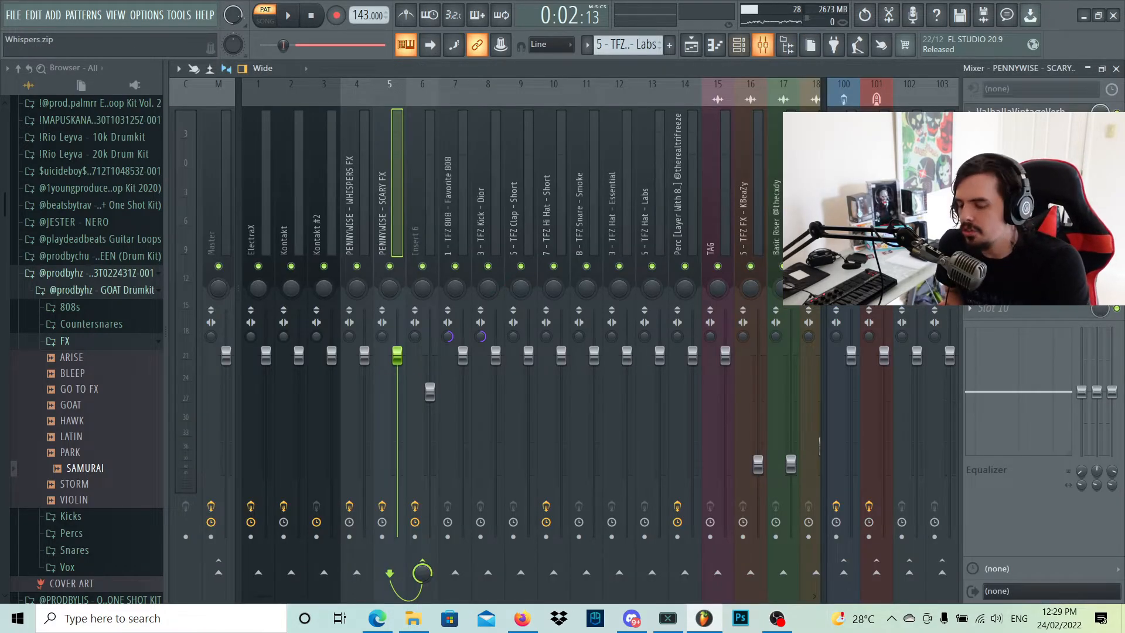
{"action": "left_click", "coordinate": [430, 392]}
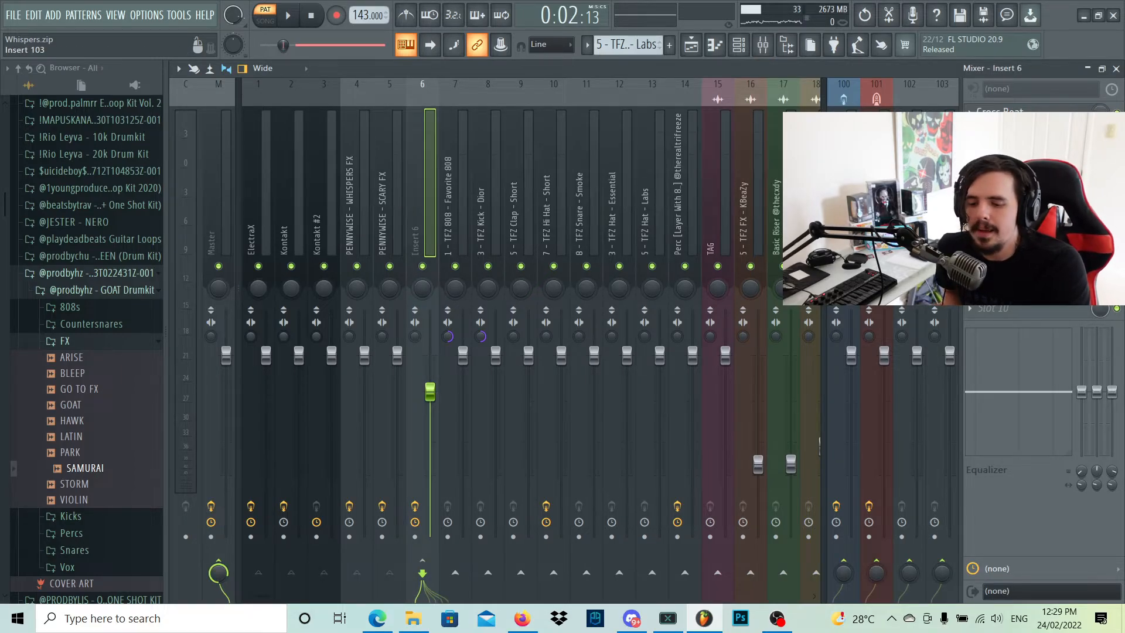
{"action": "left_click", "coordinate": [1000, 112]}
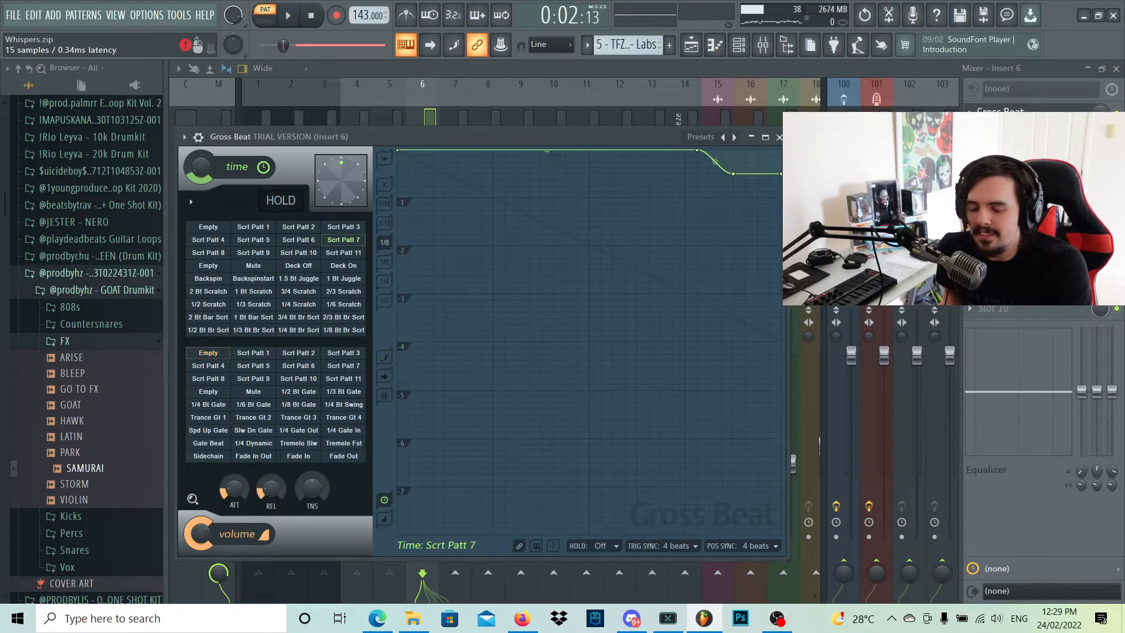
{"action": "left_click", "coordinate": [1001, 133]}
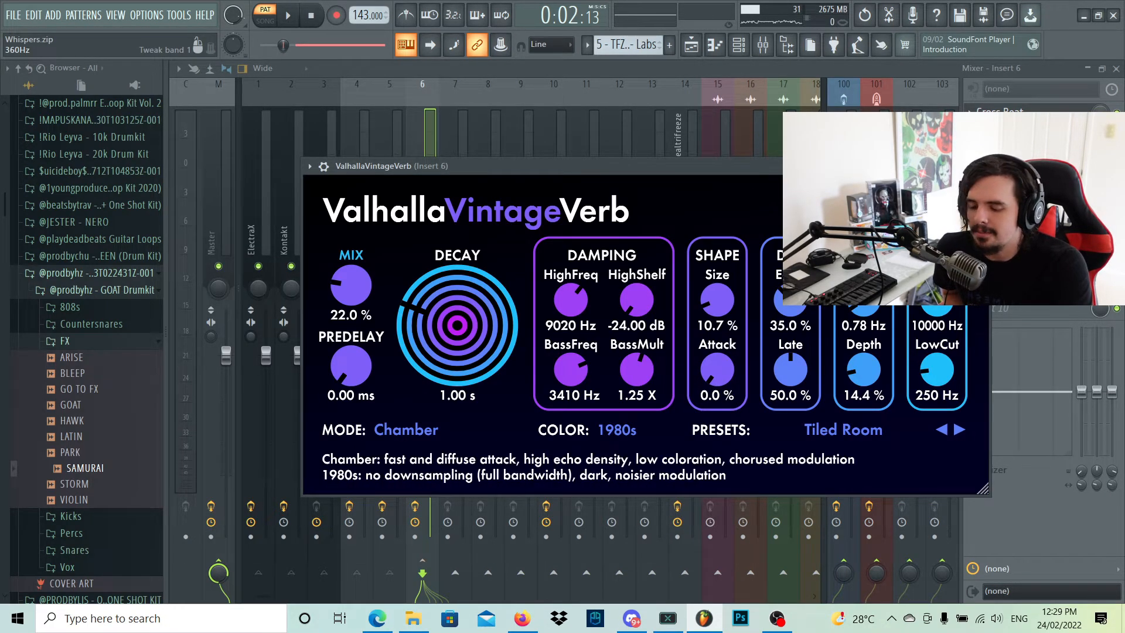
{"action": "left_click", "coordinate": [982, 166]}
Step: Inspect the RC-20 Retro Color, Fruity parametric EQ 2 and Portal effects on Insert 6, close each one and return to the playlist
{"action": "left_click", "coordinate": [1019, 155]}
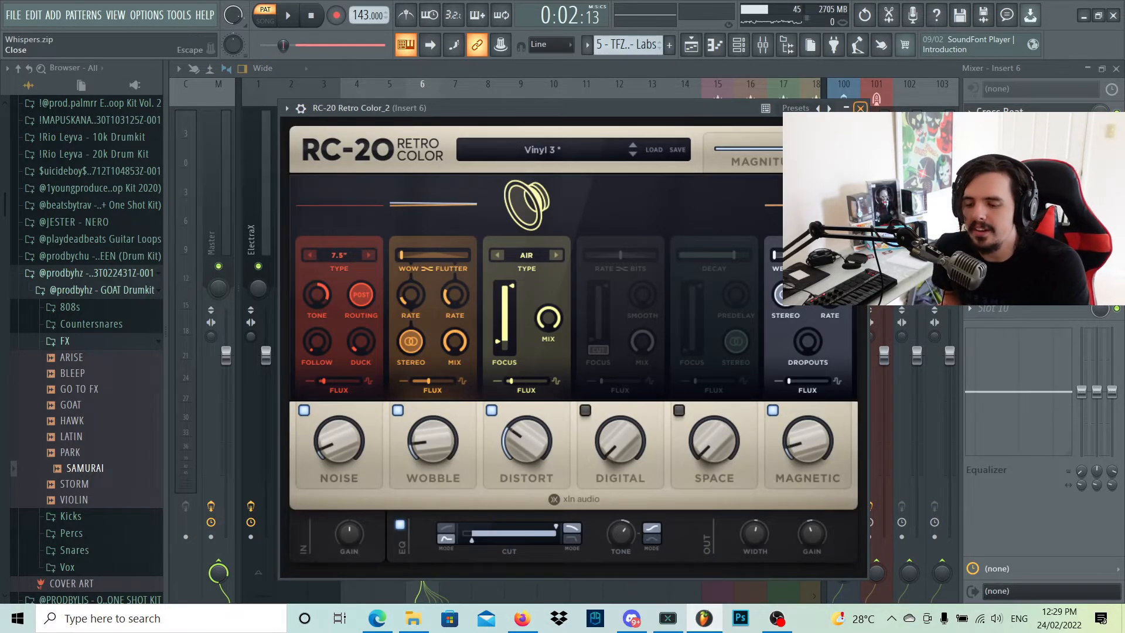
{"action": "left_click", "coordinate": [860, 108]}
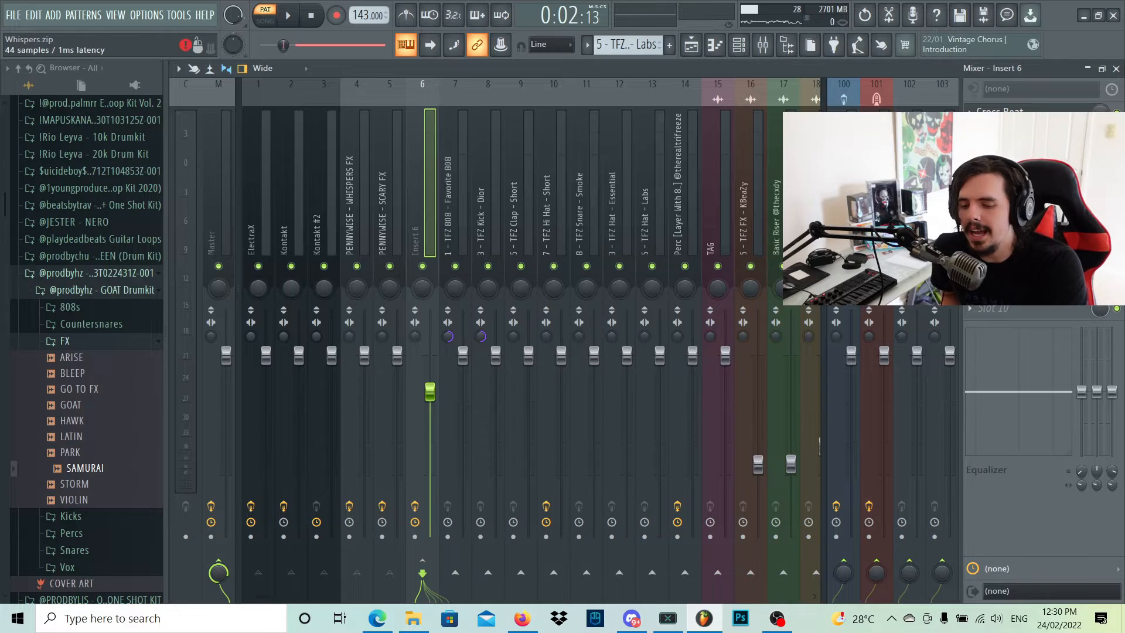
{"action": "left_click", "coordinate": [1034, 176]}
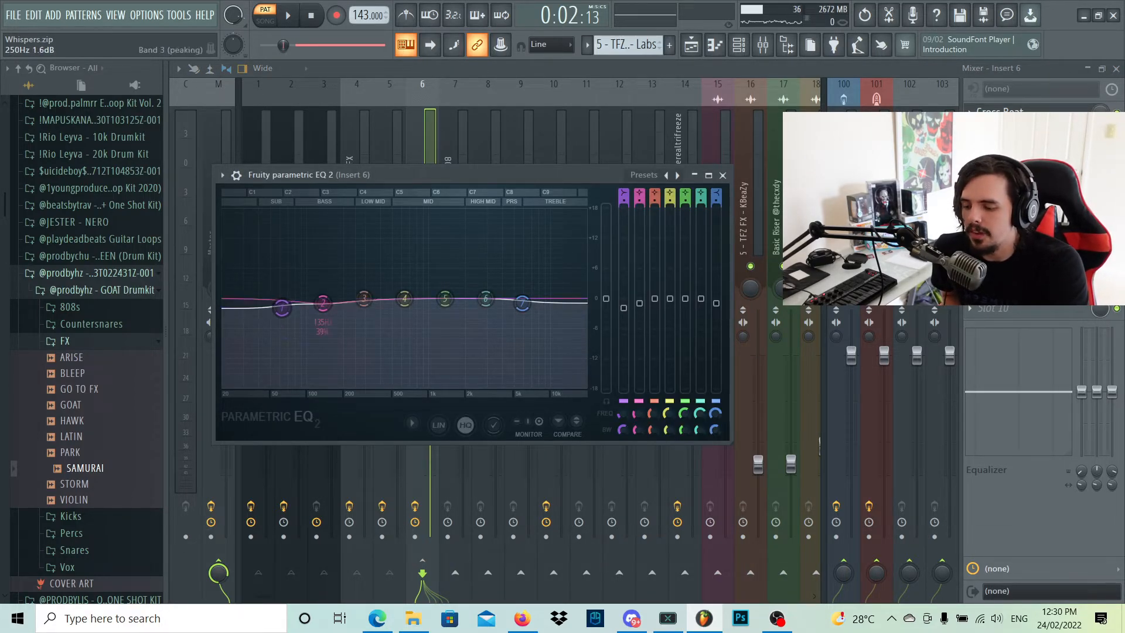
{"action": "left_click", "coordinate": [722, 175]}
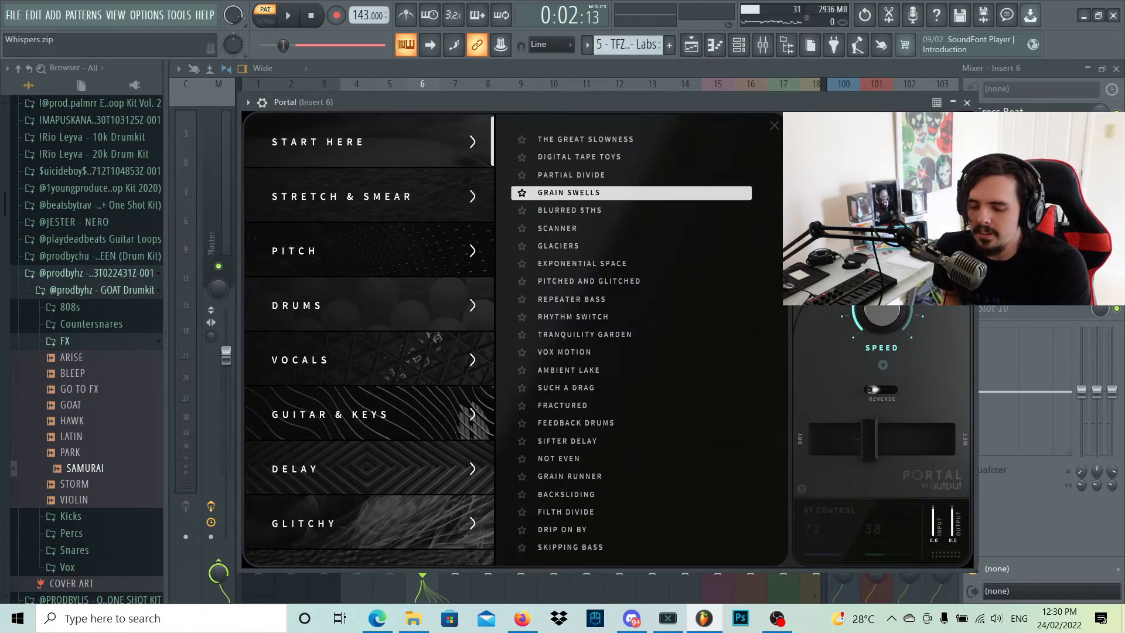
{"action": "left_click", "coordinate": [967, 103]}
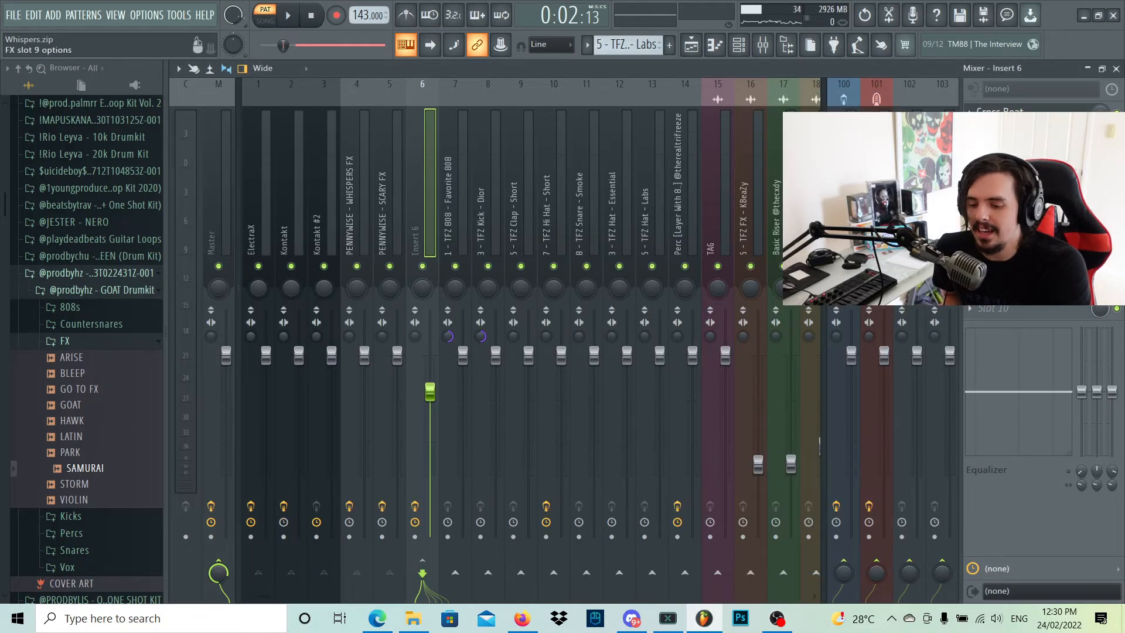
{"action": "left_click", "coordinate": [691, 45]}
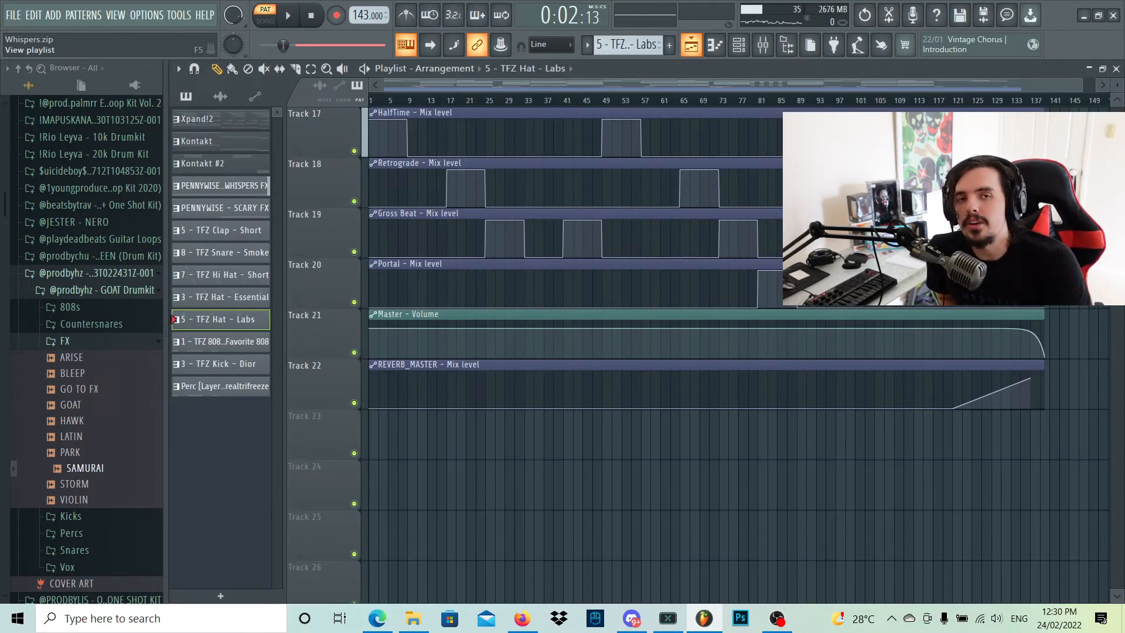